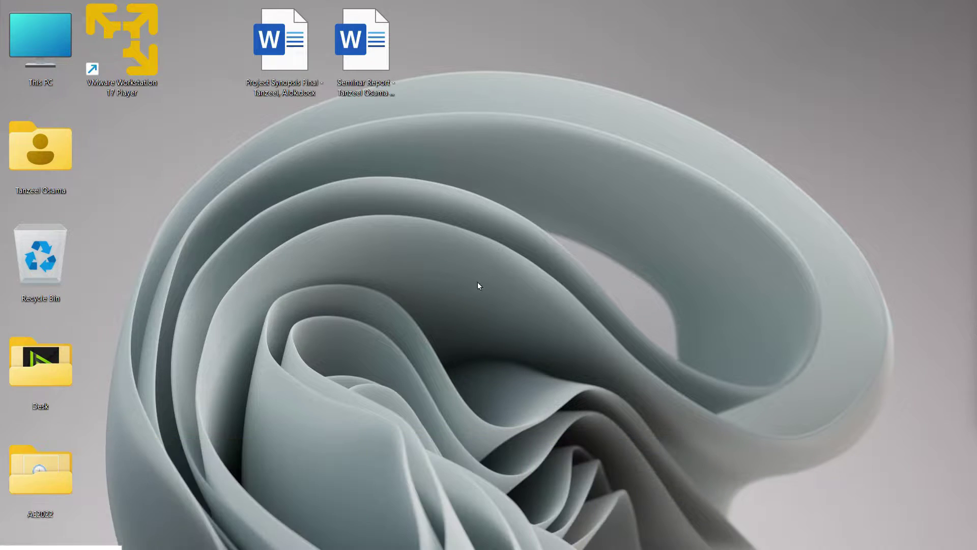
Search Windows for "windows se", open the Windows Security app settings, and show the advanced options for Windows Security
{"action": "left_click", "coordinate": [510, 273]}
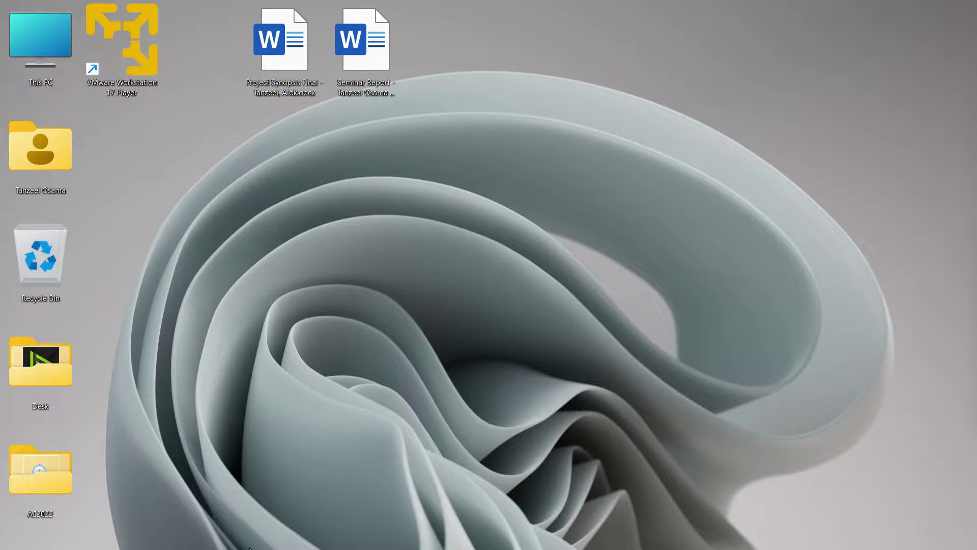
{"action": "mouse_move", "coordinate": [264, 541]}
{"action": "left_click", "coordinate": [295, 539]}
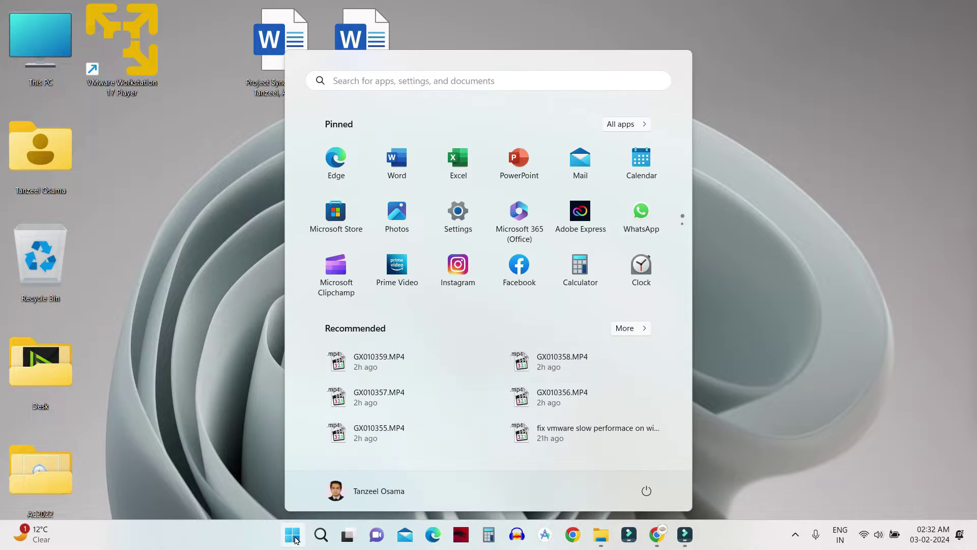
{"action": "type", "text": "wi"}
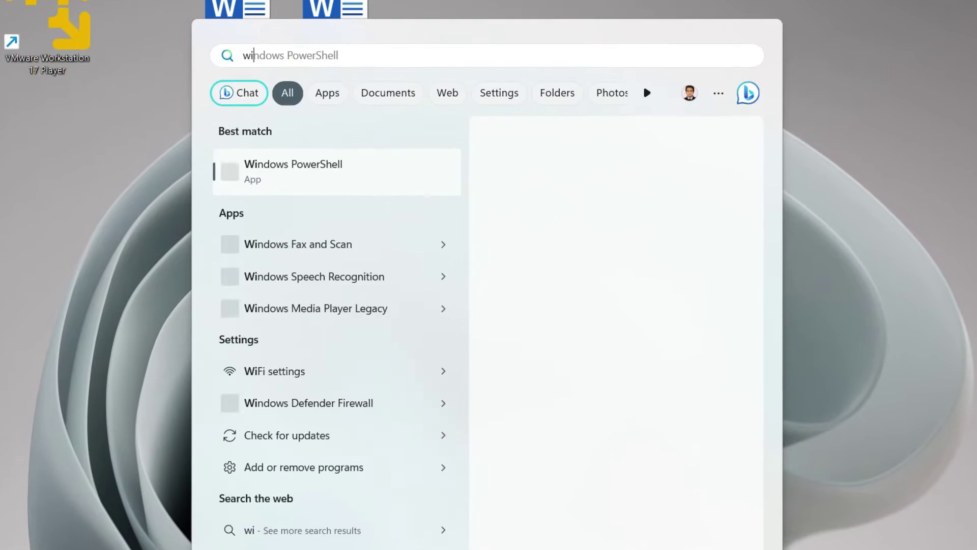
{"action": "type", "text": "ndows se"}
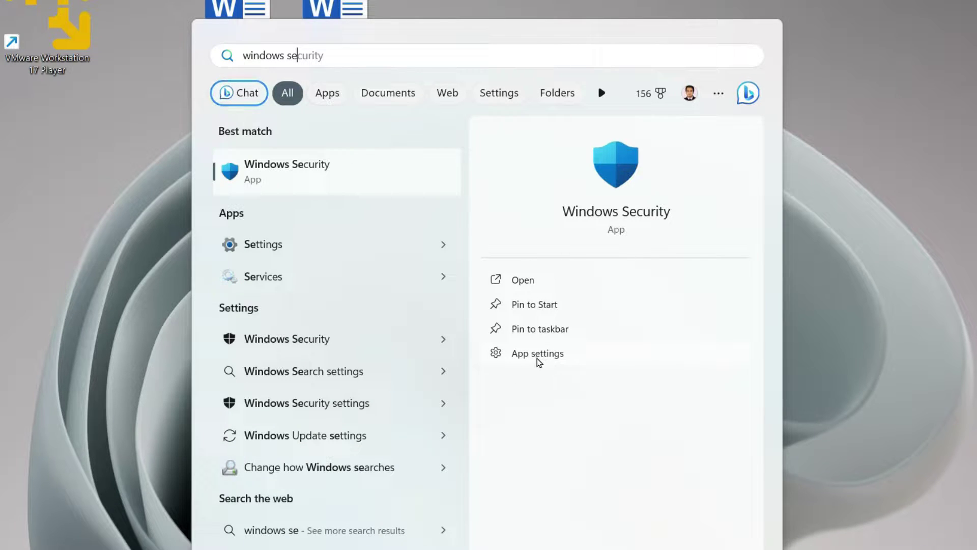
{"action": "left_click", "coordinate": [563, 357]}
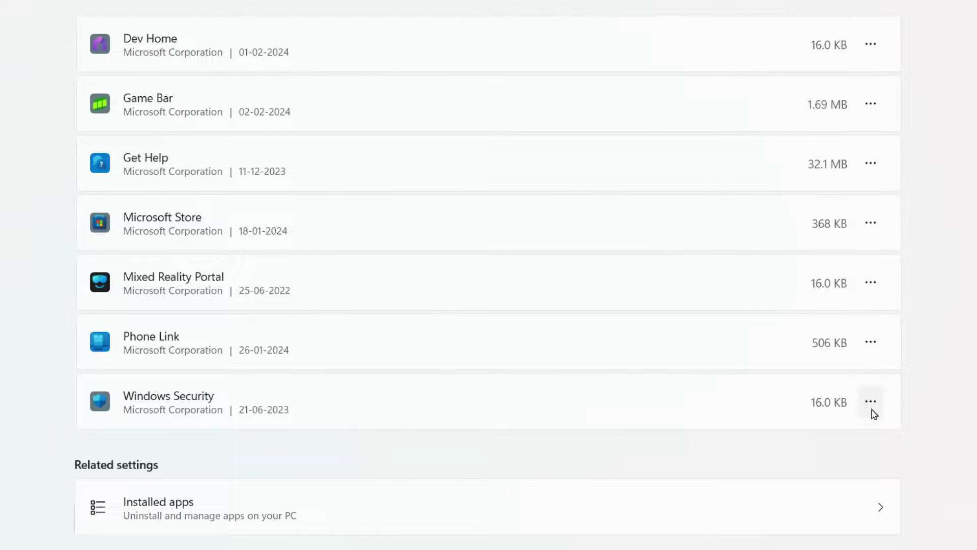
{"action": "left_click", "coordinate": [871, 404]}
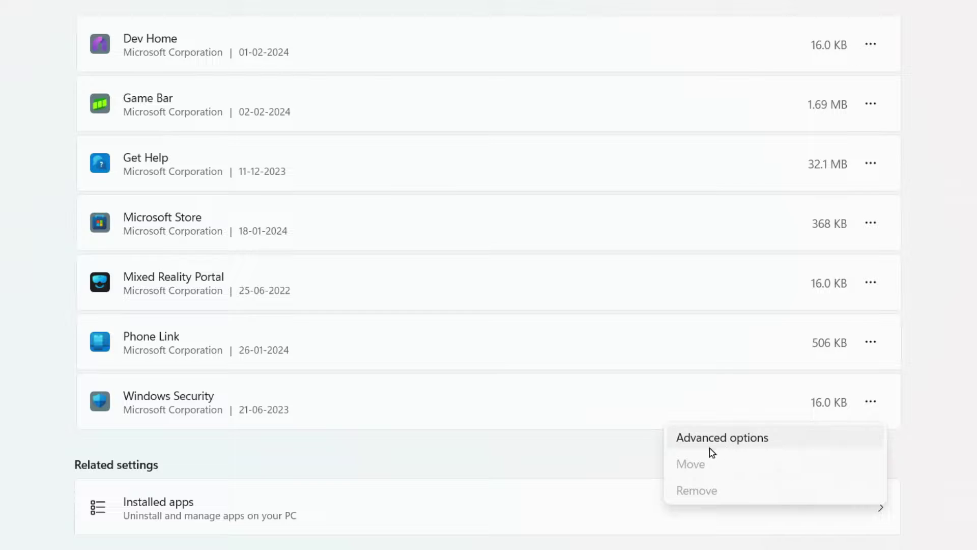
{"action": "left_click", "coordinate": [773, 442]}
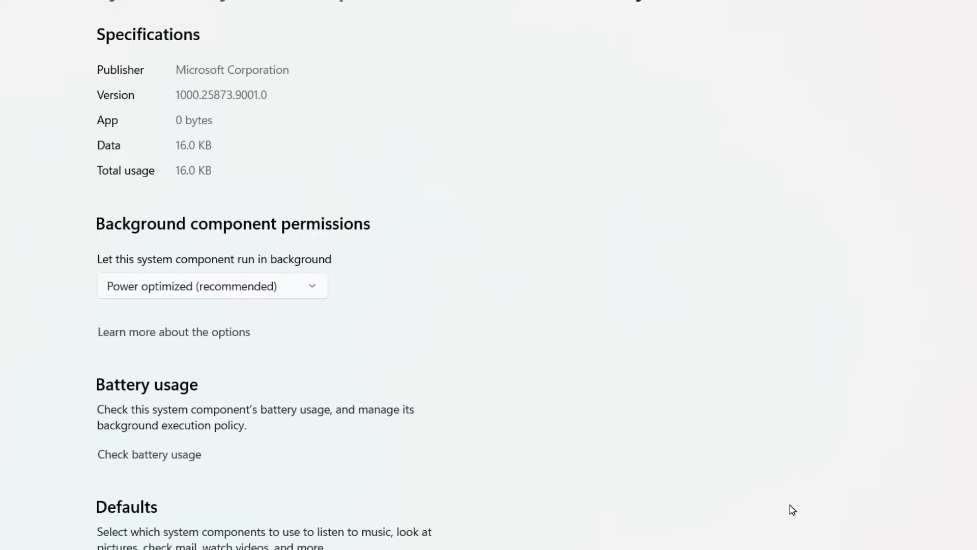
Repair the Windows Security system component, and reset it, confirming the deletion of its data
{"action": "scroll", "coordinate": [389, 393], "scroll_direction": "down", "scroll_amount": 10}
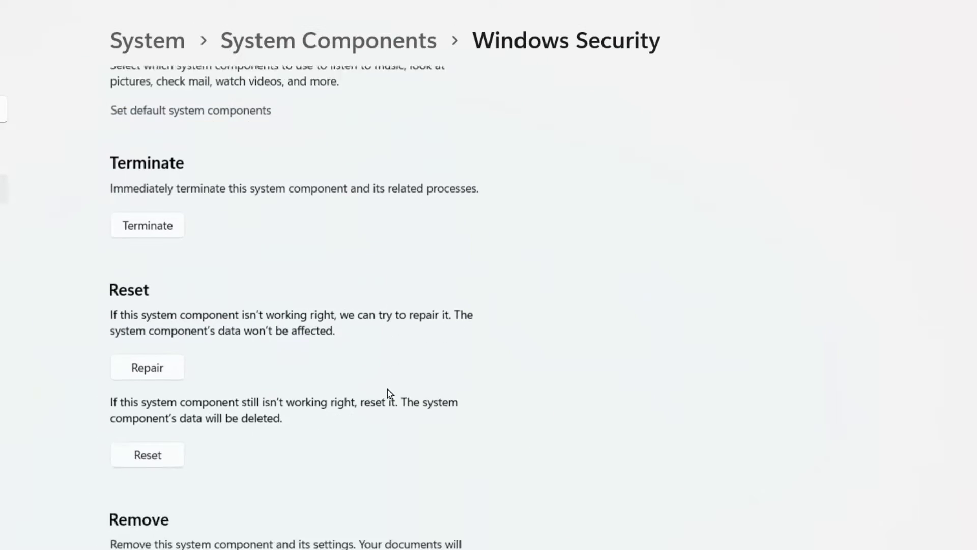
{"action": "scroll", "coordinate": [390, 394], "scroll_direction": "down", "scroll_amount": 2}
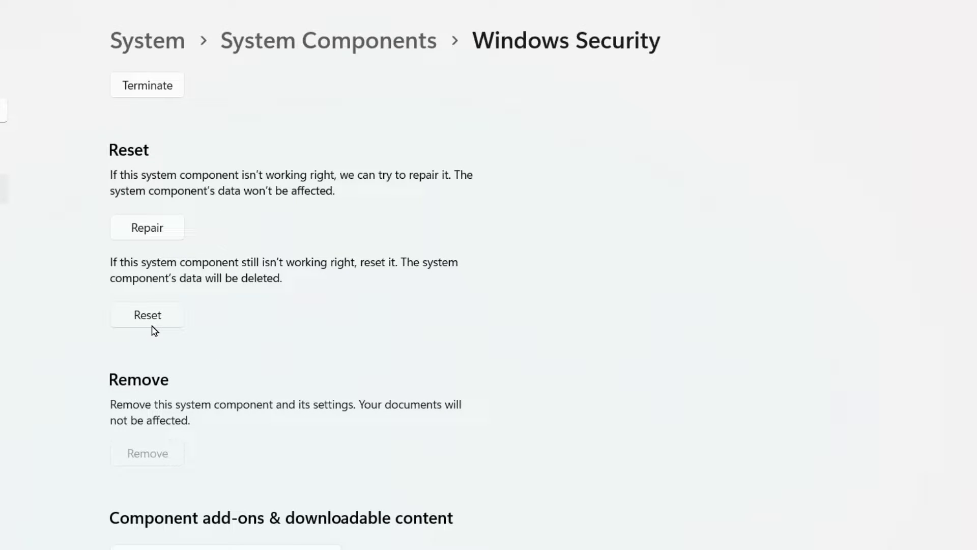
{"action": "left_click", "coordinate": [155, 236]}
{"action": "left_click", "coordinate": [142, 322]}
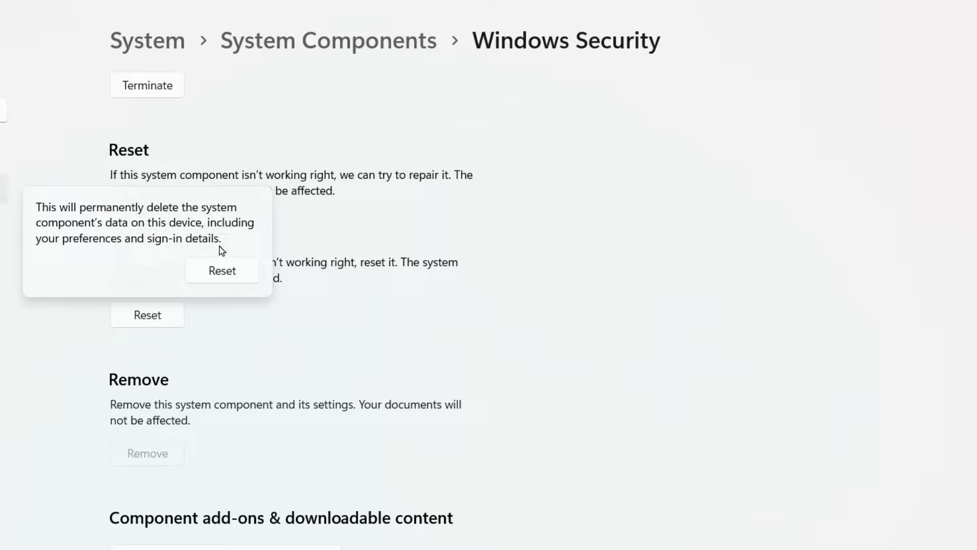
{"action": "left_click", "coordinate": [226, 275]}
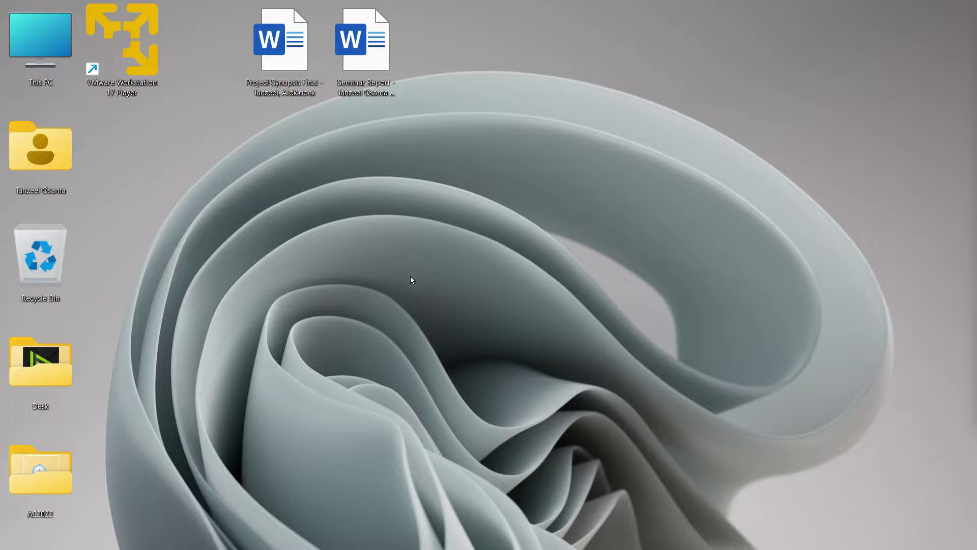
Run "Get-AppxPackage Microsoft.SecHealthUI -AllUsers | Reset-AppxPackage" in Windows PowerShell (Admin), and close the PowerShell window
{"action": "mouse_move", "coordinate": [384, 534]}
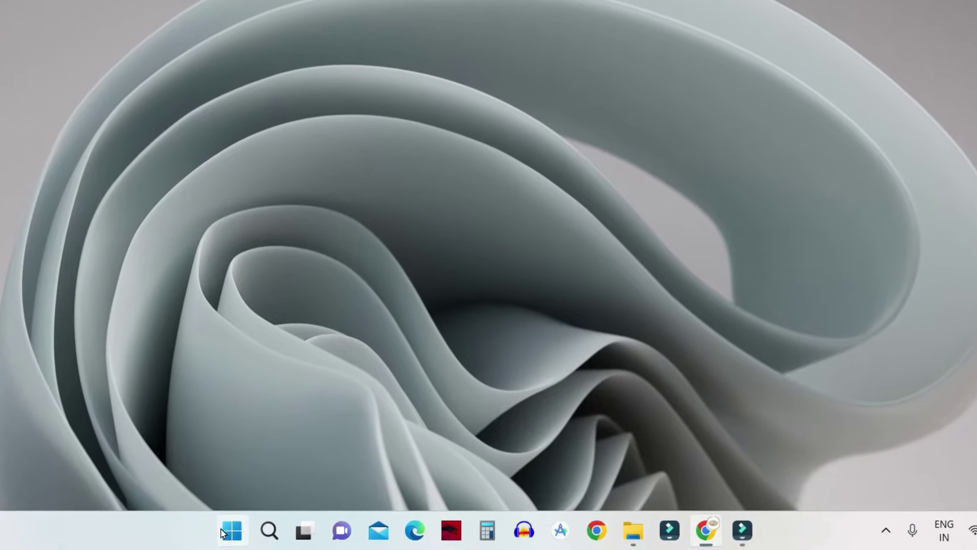
{"action": "right_click", "coordinate": [230, 533]}
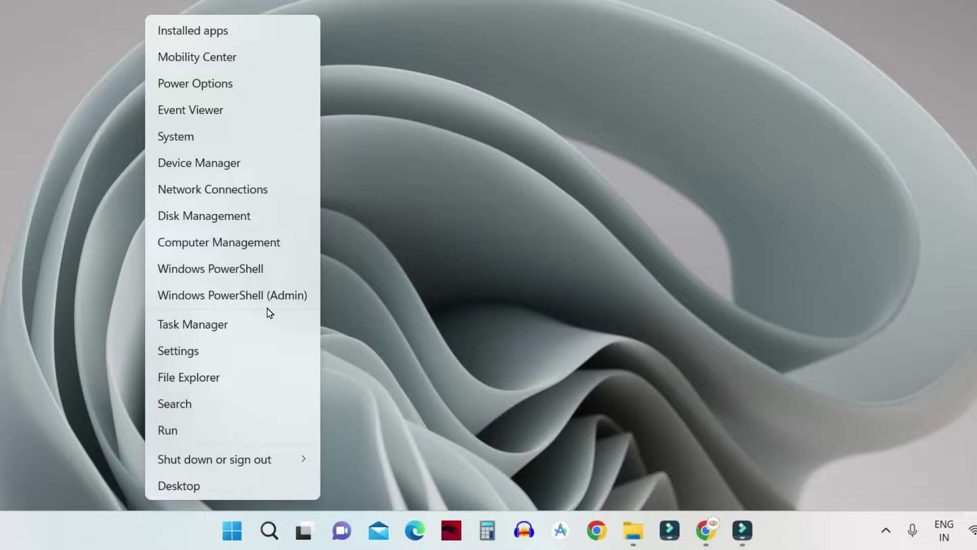
{"action": "left_click", "coordinate": [284, 298]}
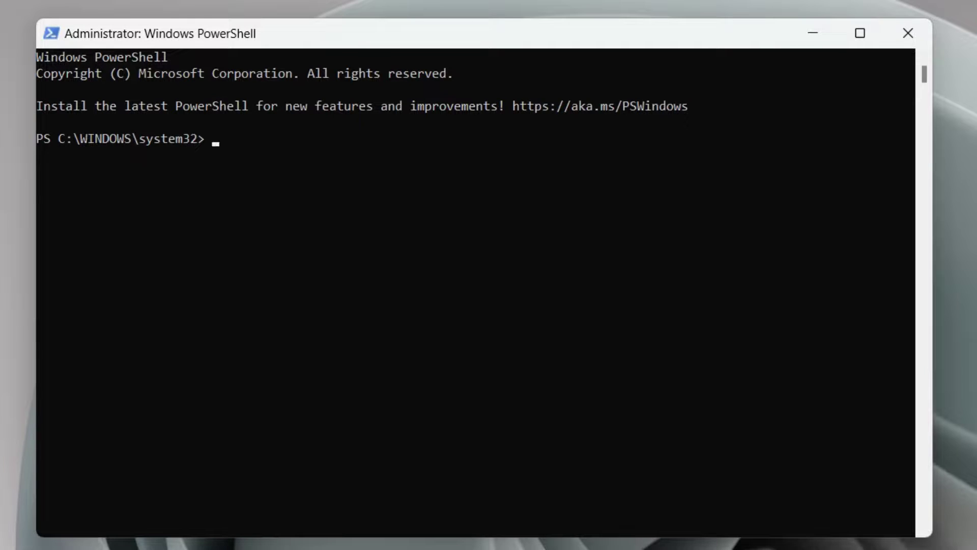
{"action": "left_click", "coordinate": [212, 147]}
{"action": "type", "text": "Get-AppxPackage Microsoft.SecHealthUI -AllUsers | Reset-AppxPackage"}
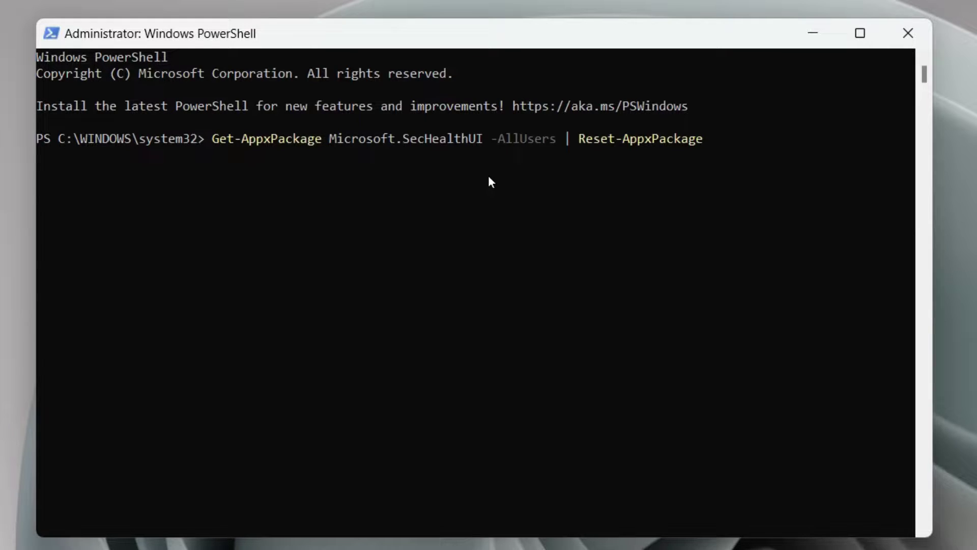
{"action": "key", "text": "Return"}
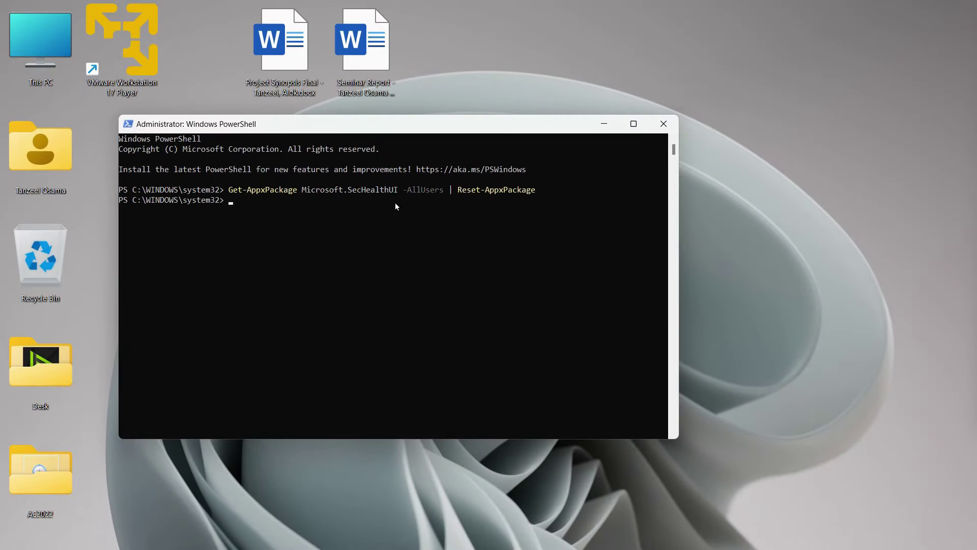
{"action": "left_click", "coordinate": [663, 124]}
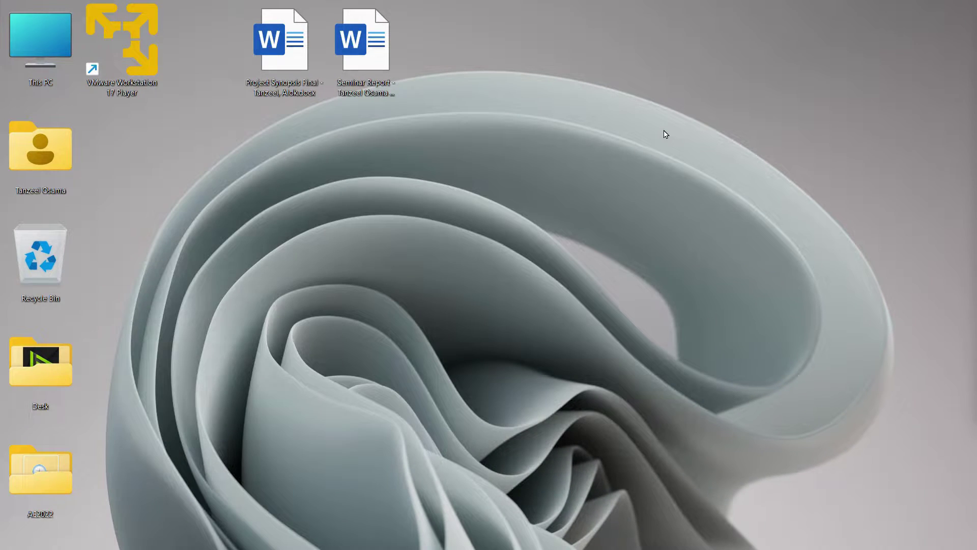
Launch Windows Security from the hidden system tray apps to check how it opens, and close it
{"action": "left_click", "coordinate": [795, 533]}
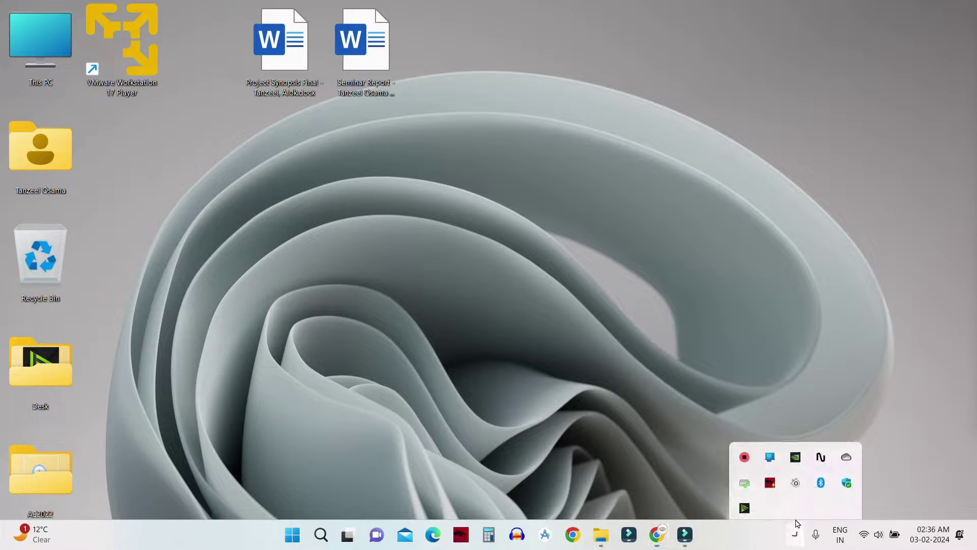
{"action": "left_click", "coordinate": [847, 483]}
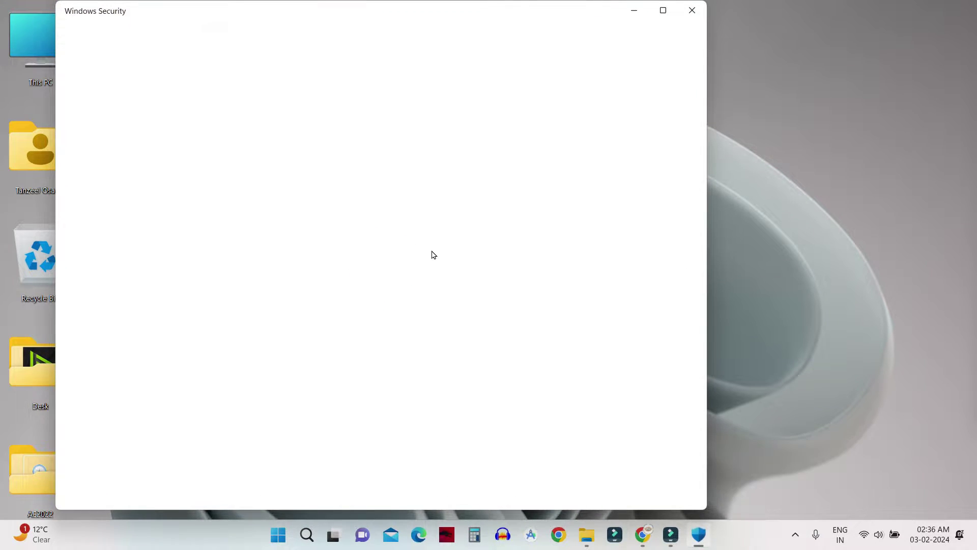
{"action": "left_click", "coordinate": [696, 18]}
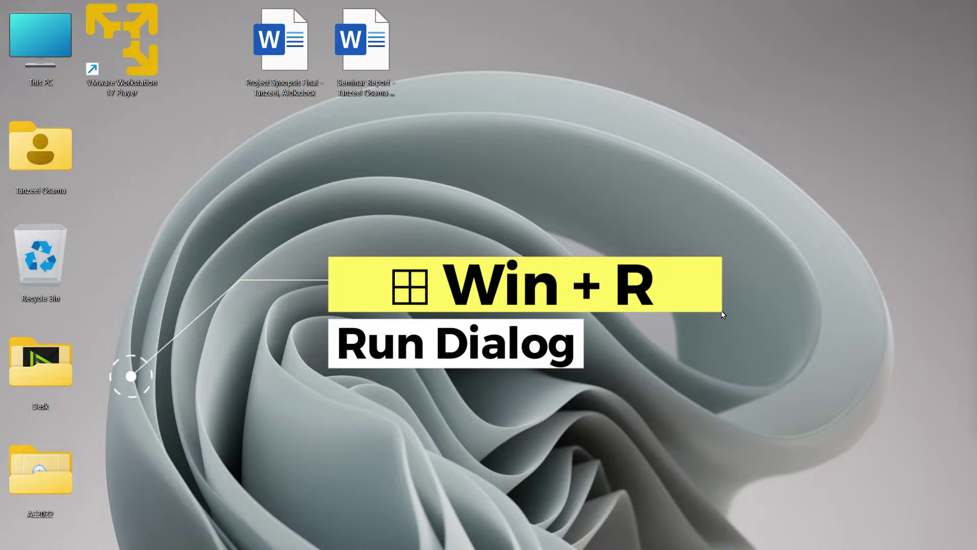
Open the Services console by running services.msc
{"action": "key", "text": "super+r"}
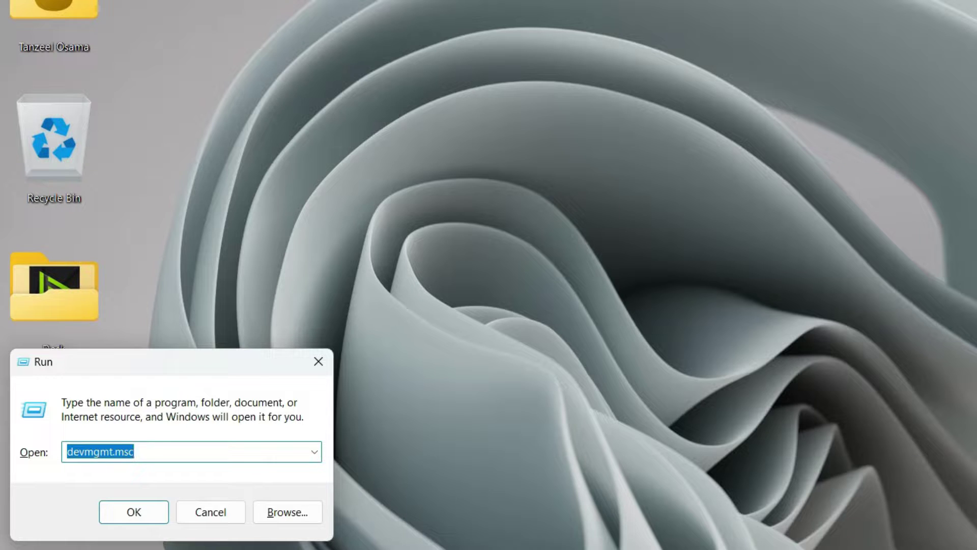
{"action": "type", "text": "s"}
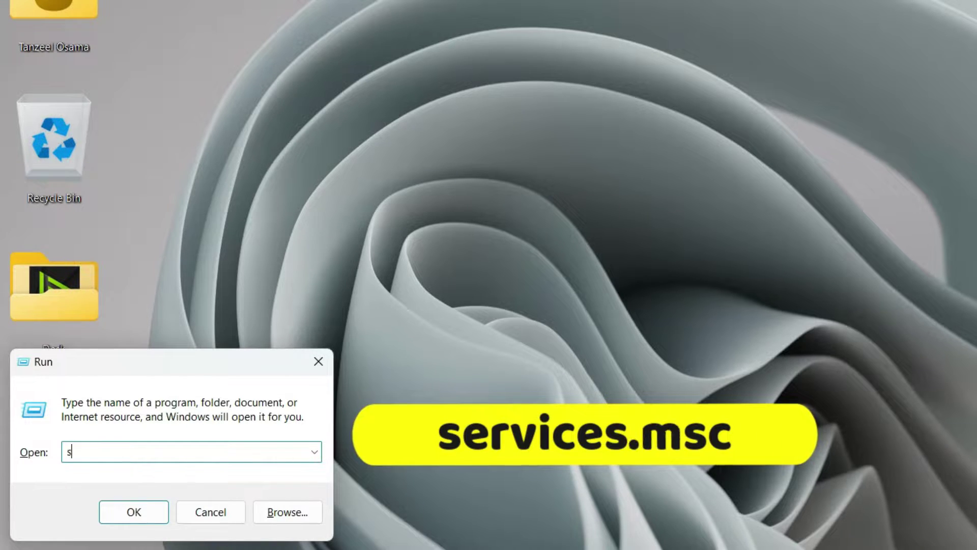
{"action": "type", "text": "ervices.msc"}
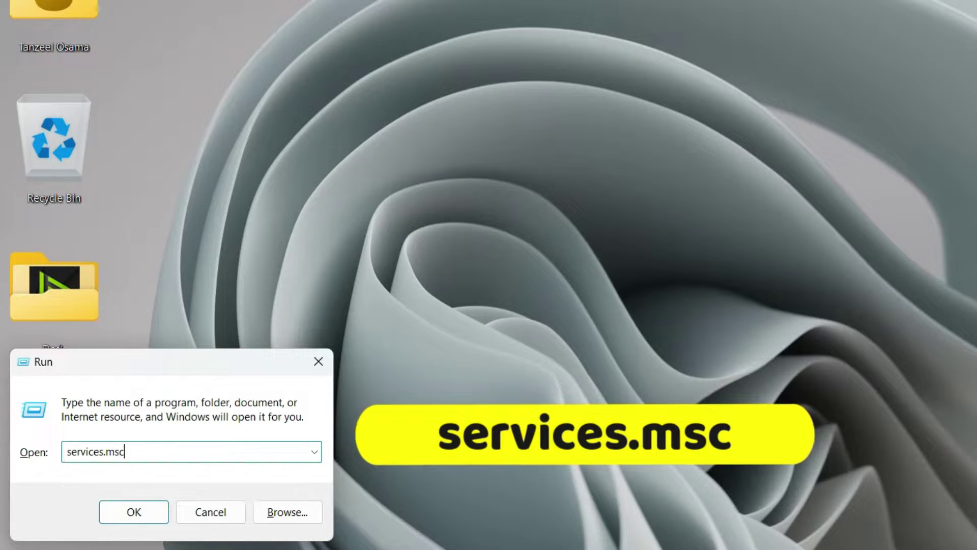
{"action": "key", "text": "Return"}
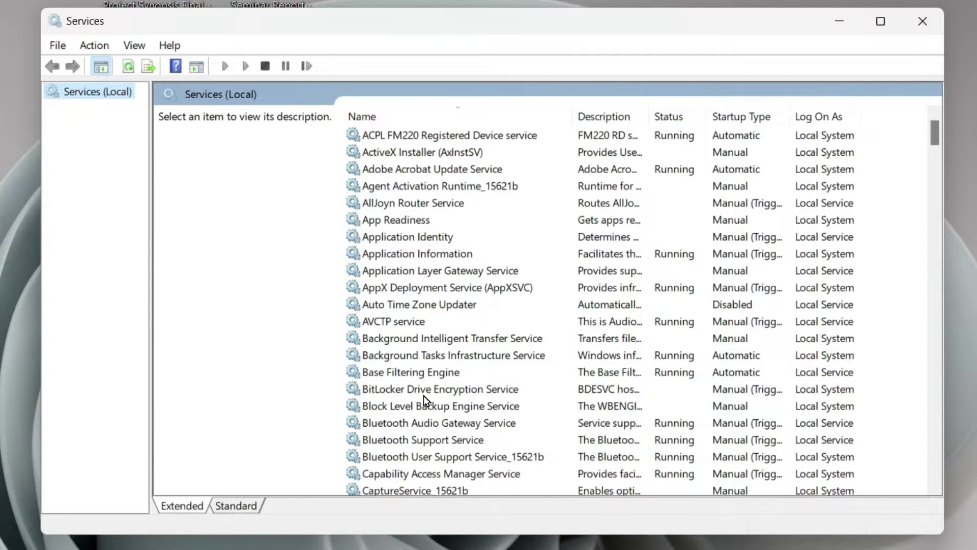
Find the Security Center service, check its Restart action, and close the Services console
{"action": "left_click_drag", "start_coordinate": [935, 134], "coordinate": [896, 378]}
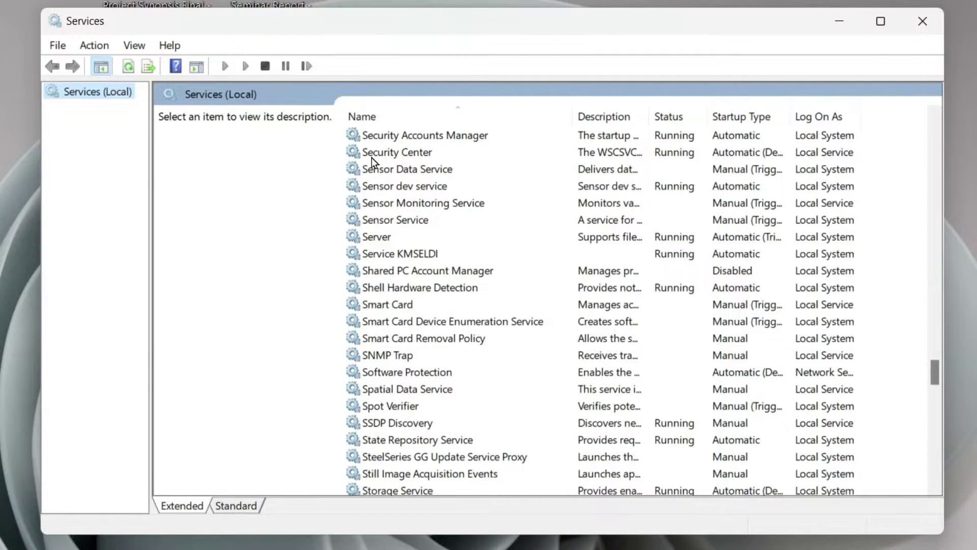
{"action": "right_click", "coordinate": [415, 153]}
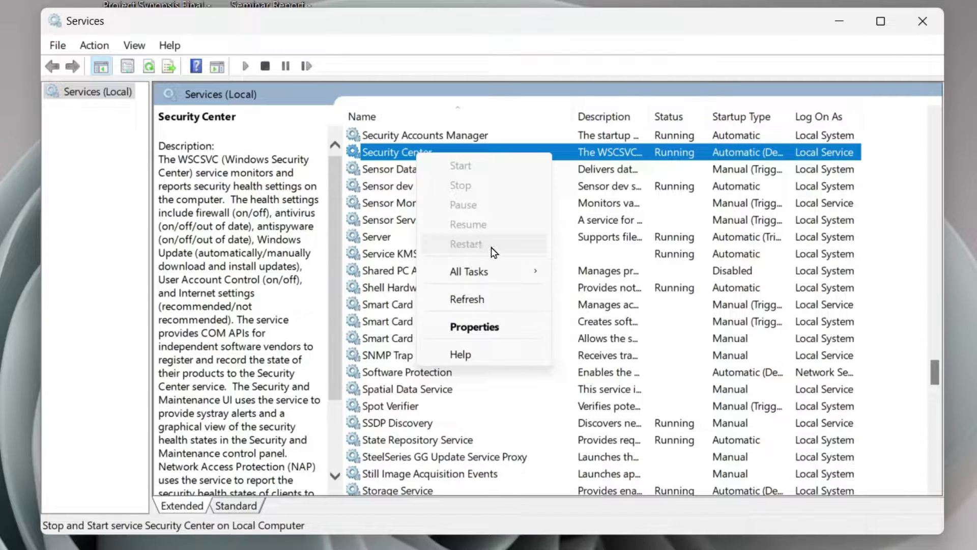
{"action": "mouse_move", "coordinate": [499, 273]}
{"action": "left_click", "coordinate": [556, 26]}
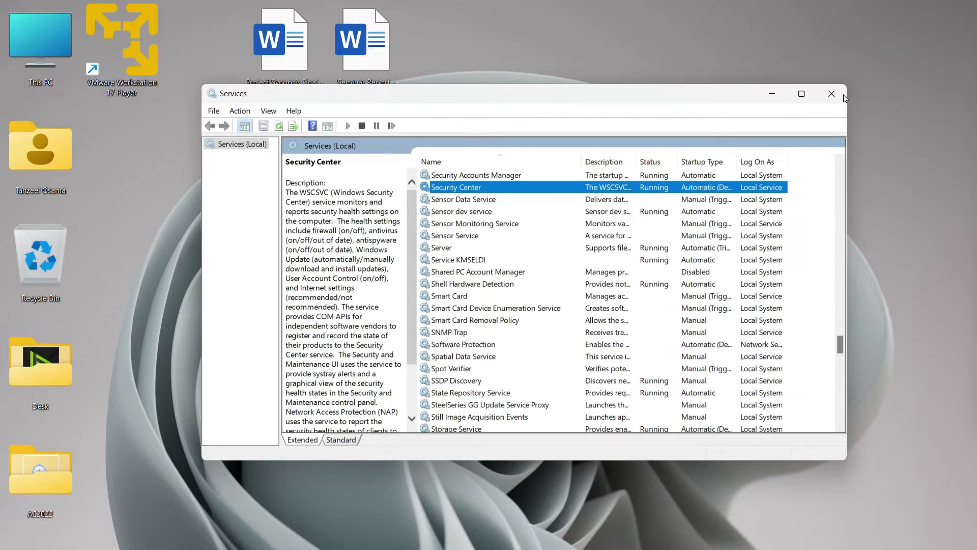
{"action": "left_click", "coordinate": [844, 95]}
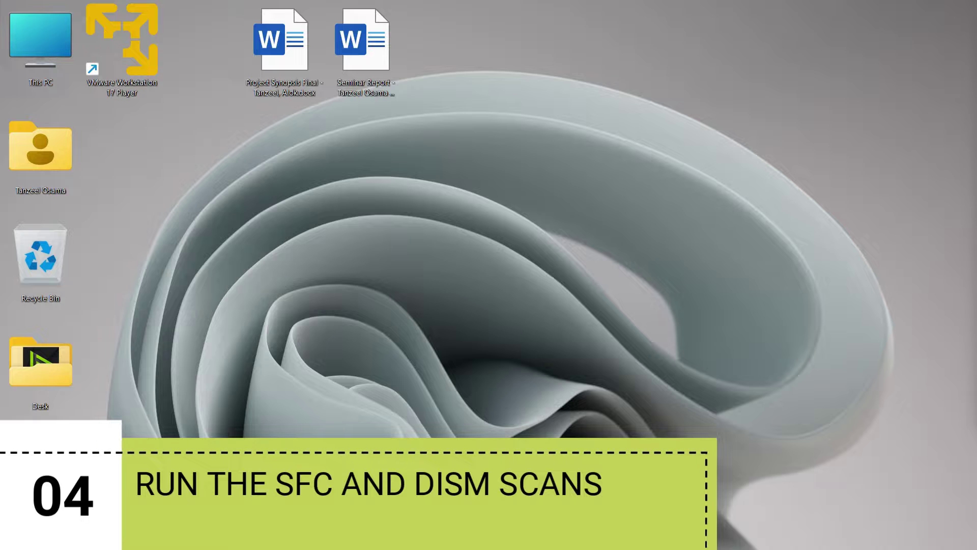
Run a system file scan with "sfc /scannow" in Windows PowerShell (Admin)
{"action": "left_click", "coordinate": [451, 264]}
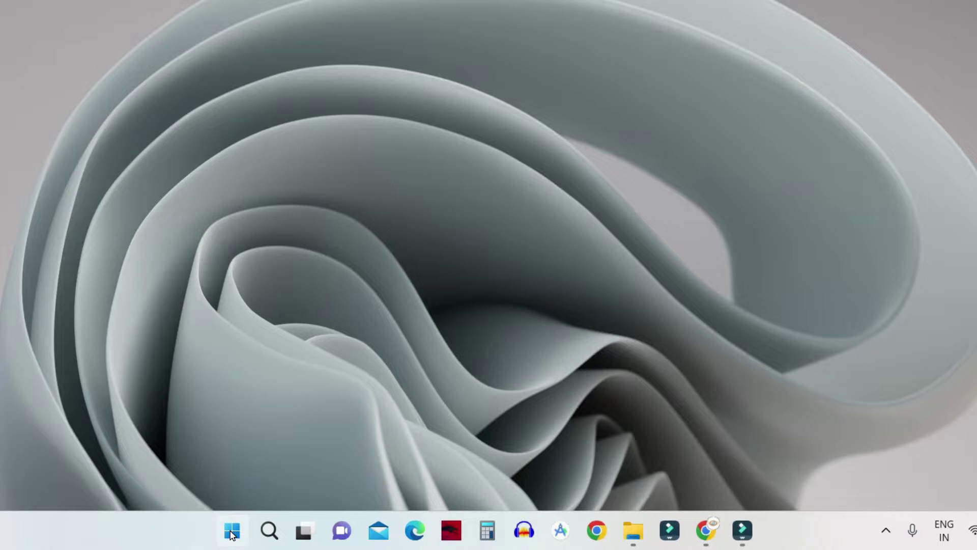
{"action": "right_click", "coordinate": [231, 533]}
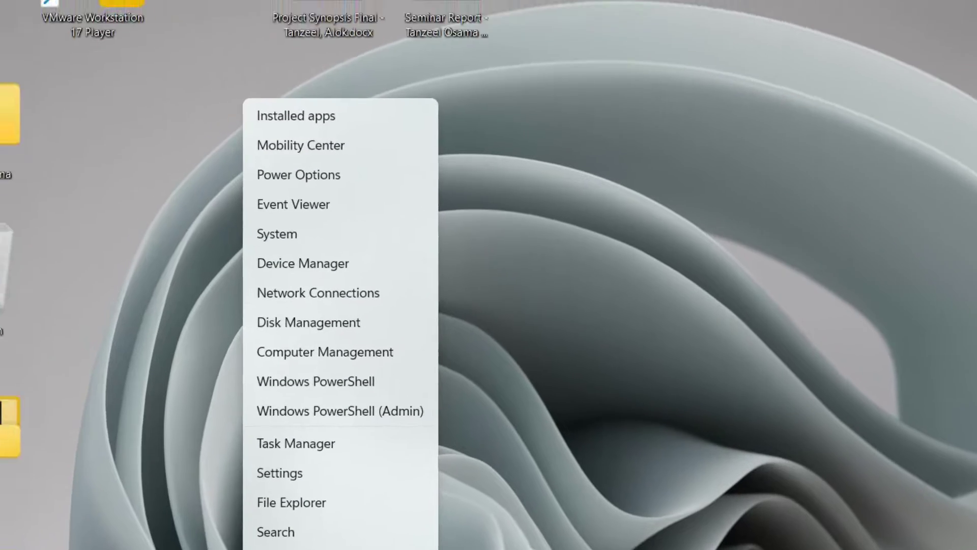
{"action": "left_click", "coordinate": [249, 296]}
{"action": "left_click", "coordinate": [233, 132]}
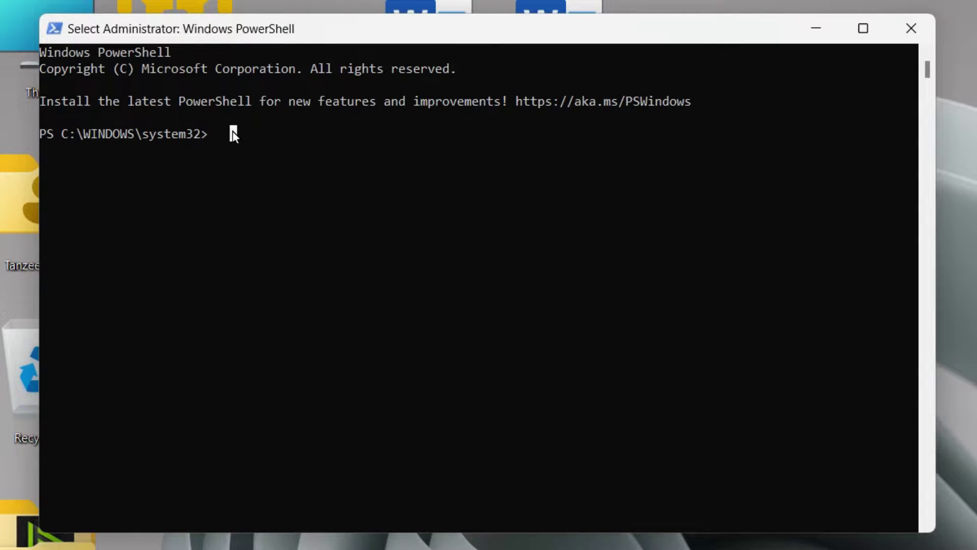
{"action": "type", "text": "sfc"}
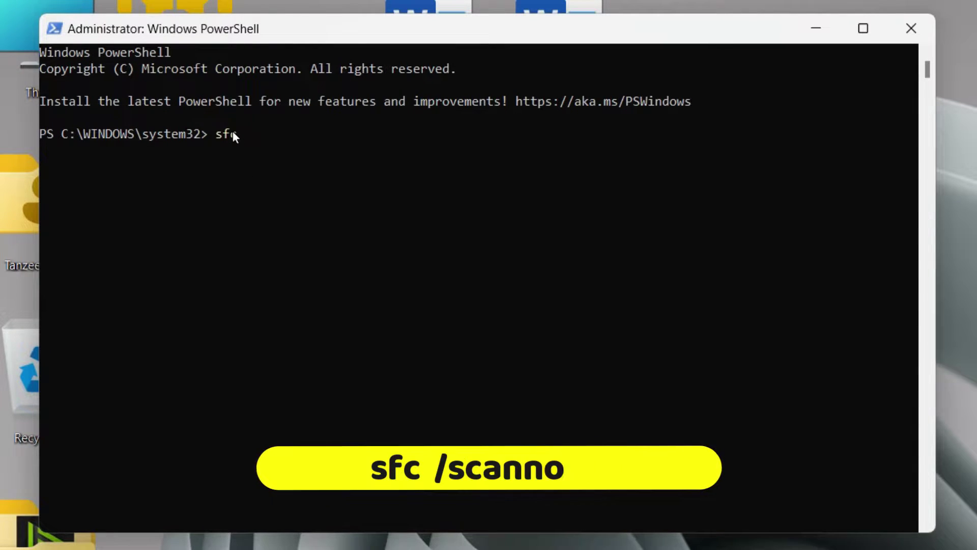
{"action": "type", "text": " /s"}
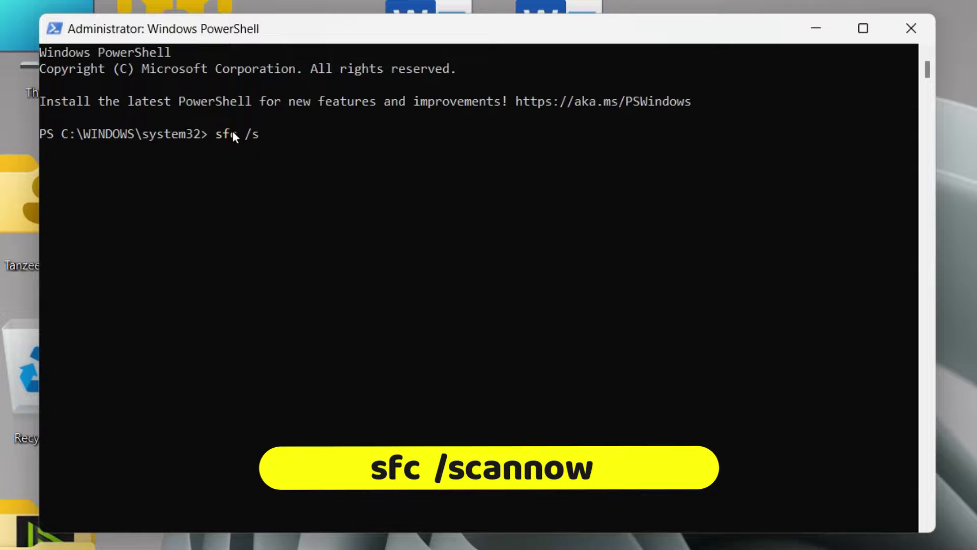
{"action": "type", "text": "cannow"}
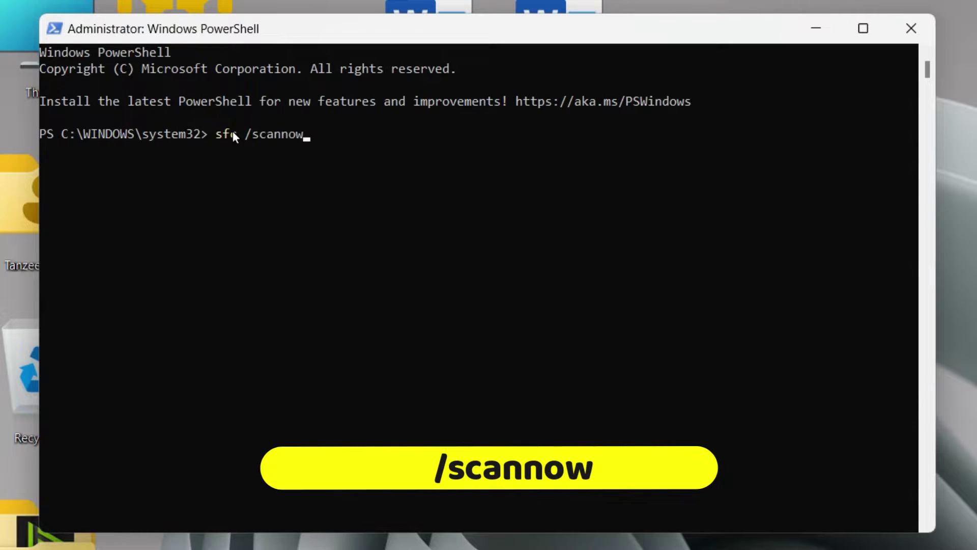
{"action": "key", "text": "Return"}
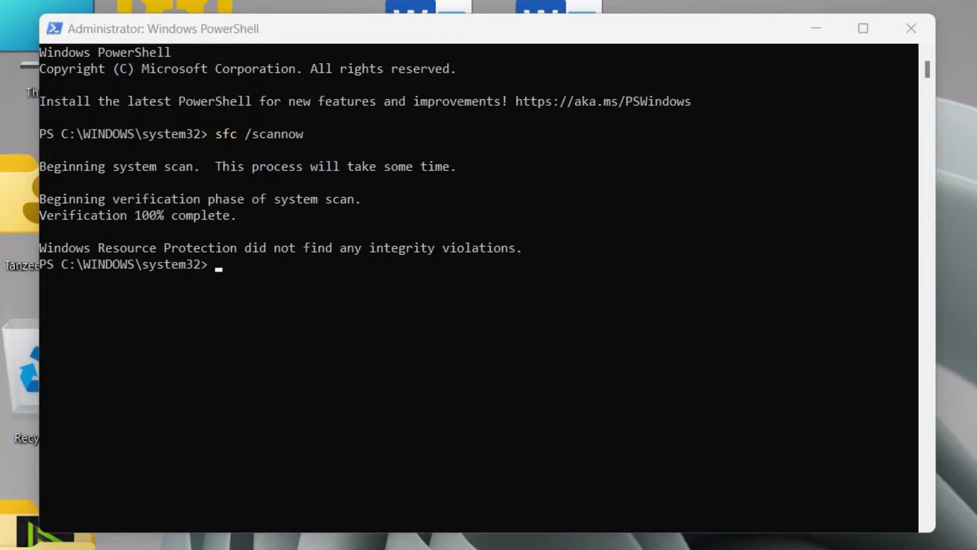
Run "DISM /Online /Cleanup-Image /CheckHealth" followed by "DISM /Online /Cleanup-Image /ScanHealth" to check the system image
{"action": "right_click", "coordinate": [217, 270]}
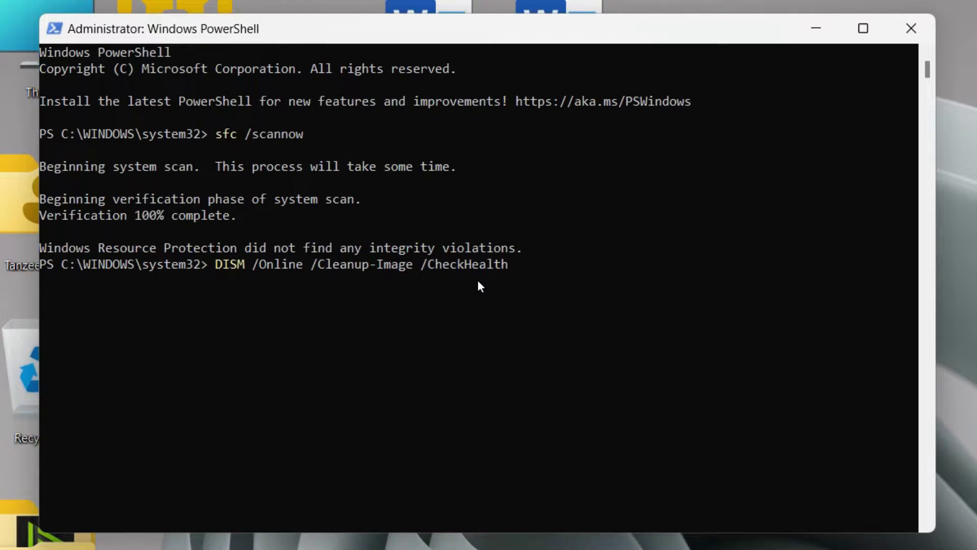
{"action": "key", "text": "Return"}
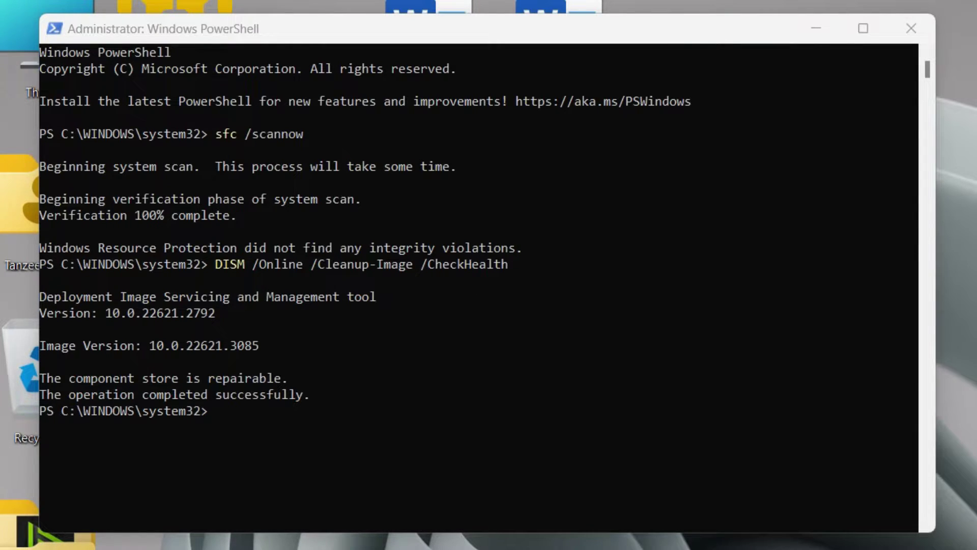
{"action": "right_click", "coordinate": [228, 418]}
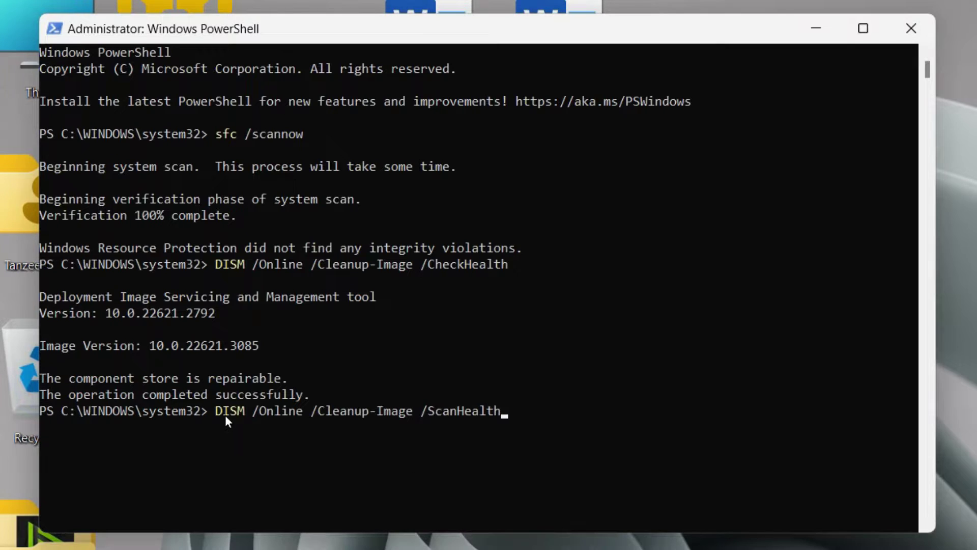
{"action": "key", "text": "Return"}
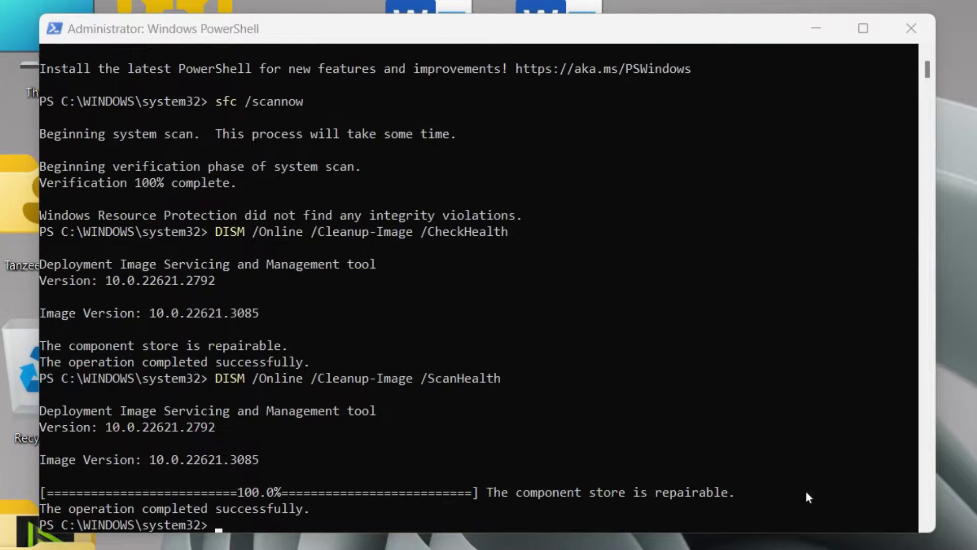
Run "DISM /Online /Cleanup-Image /RestoreHealth" to repair the system image, and close the PowerShell window
{"action": "left_click", "coordinate": [494, 519]}
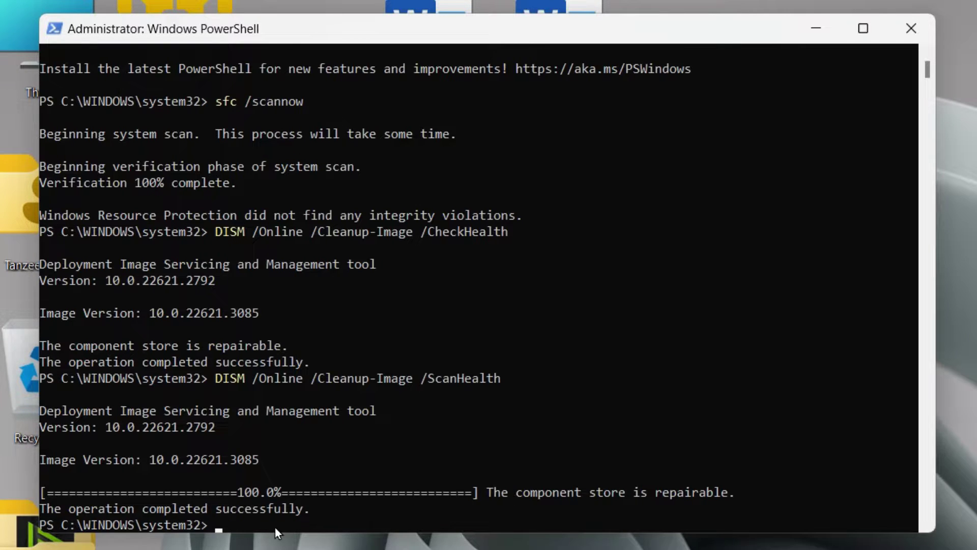
{"action": "right_click", "coordinate": [335, 401]}
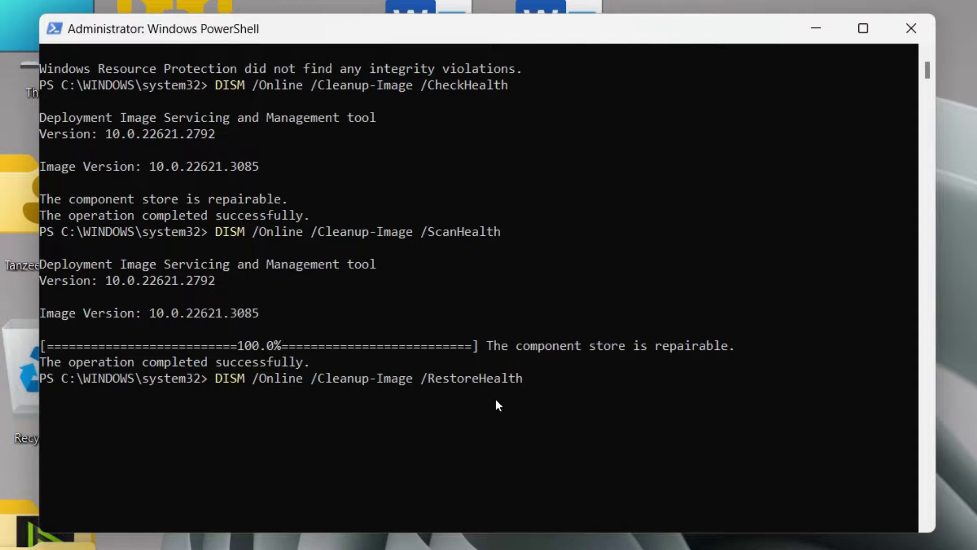
{"action": "key", "text": "Return"}
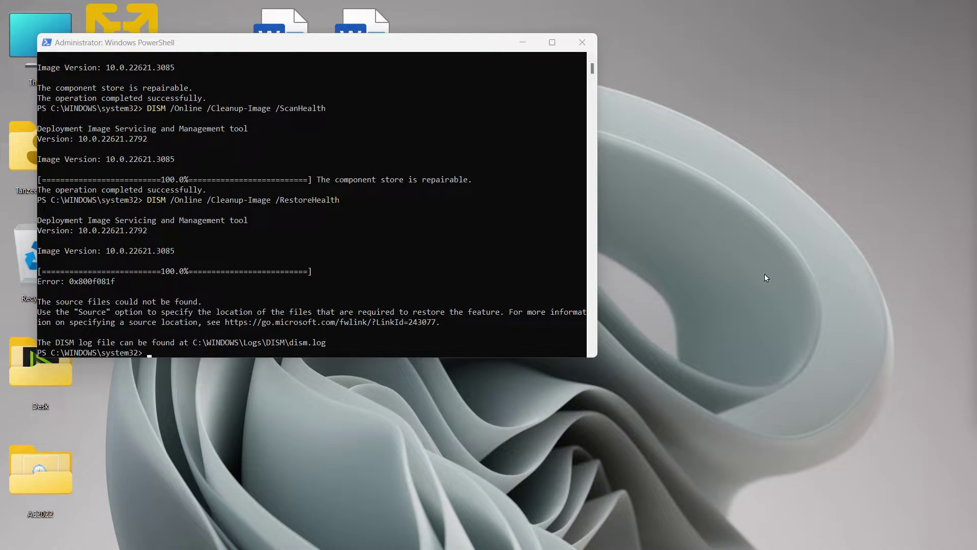
{"action": "left_click", "coordinate": [582, 42]}
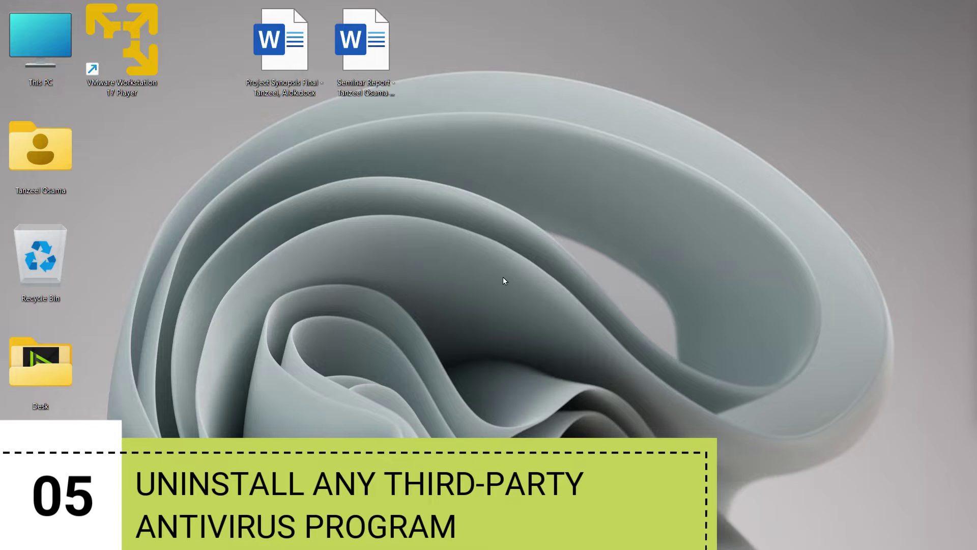
Search the installed apps in Windows Settings for "antivirus" to find third-party antivirus programs, and close Settings
{"action": "left_click", "coordinate": [473, 275]}
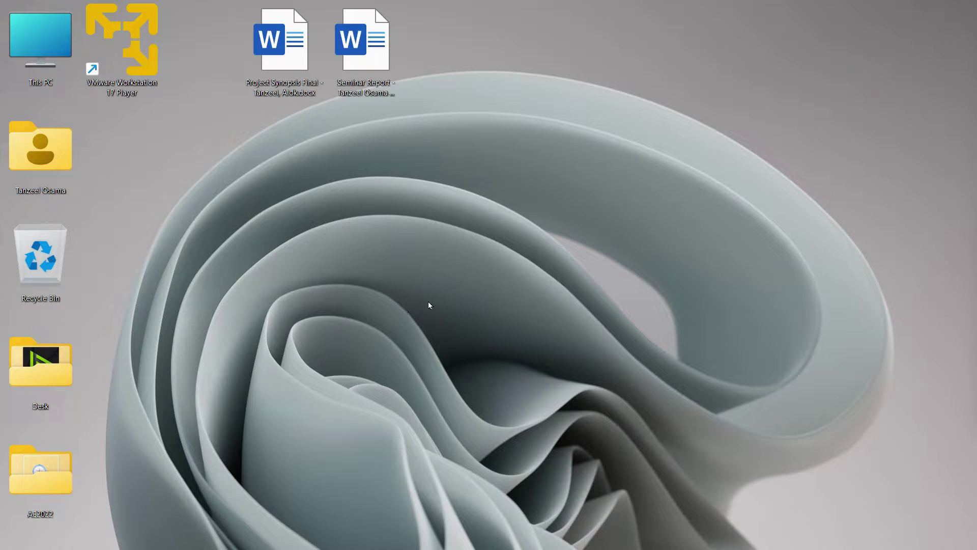
{"action": "left_click", "coordinate": [429, 304]}
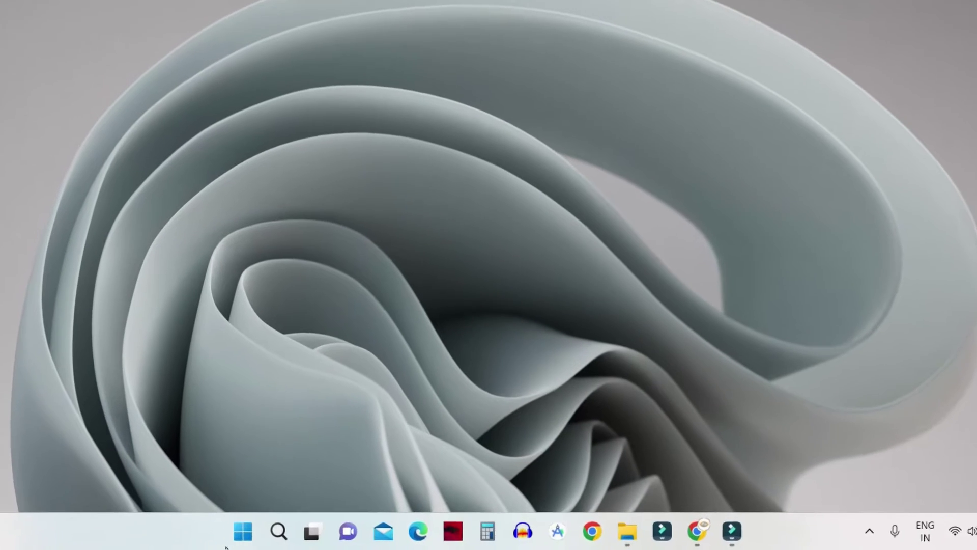
{"action": "right_click", "coordinate": [245, 535]}
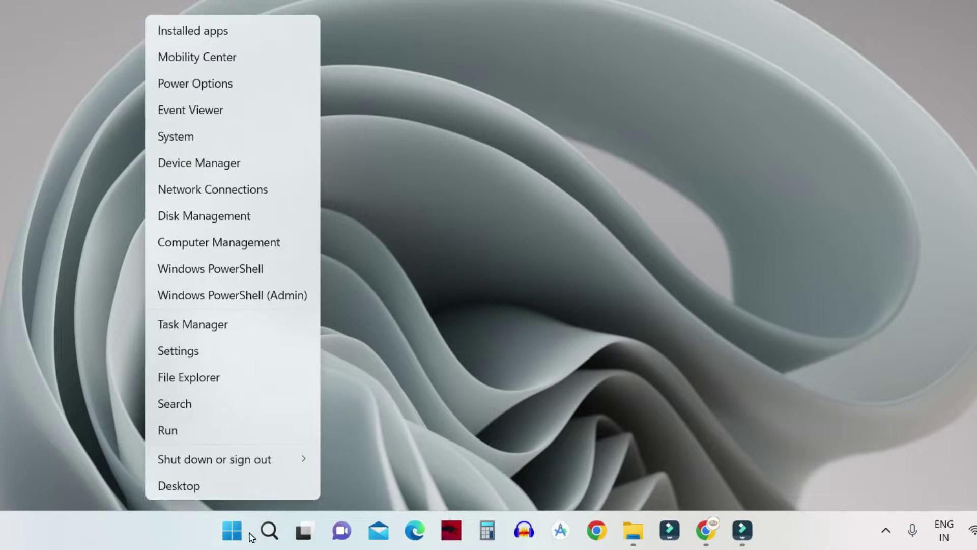
{"action": "left_click", "coordinate": [213, 36]}
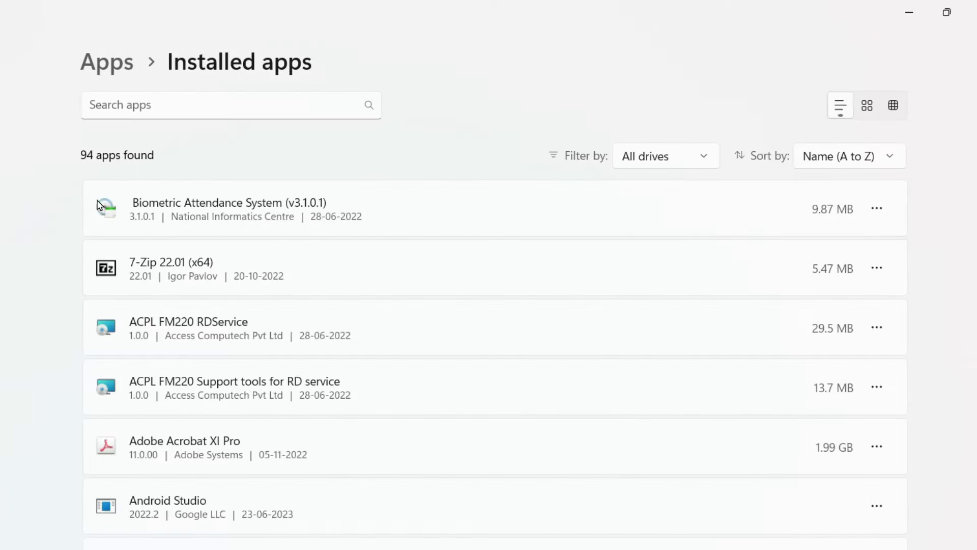
{"action": "left_click", "coordinate": [167, 105]}
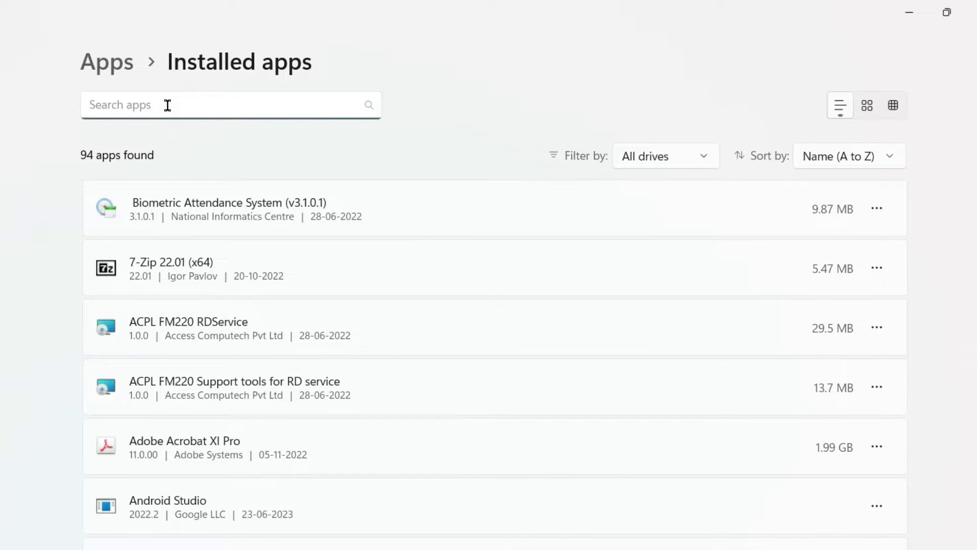
{"action": "type", "text": "anti"}
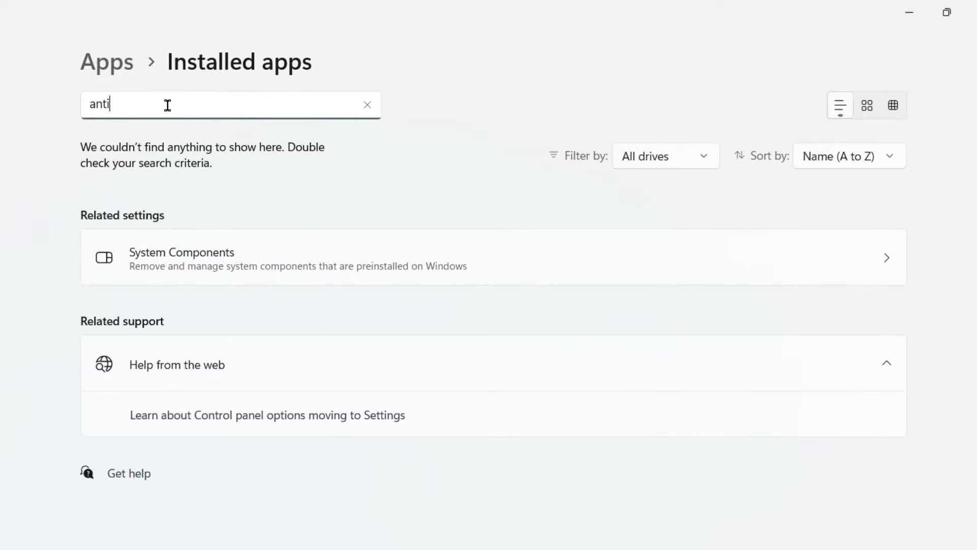
{"action": "type", "text": "virus"}
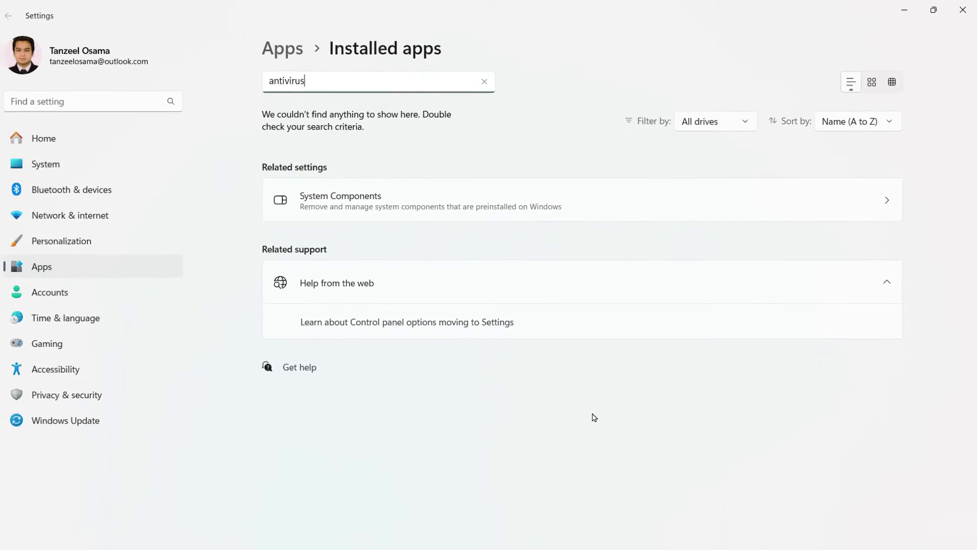
{"action": "left_click", "coordinate": [962, 10]}
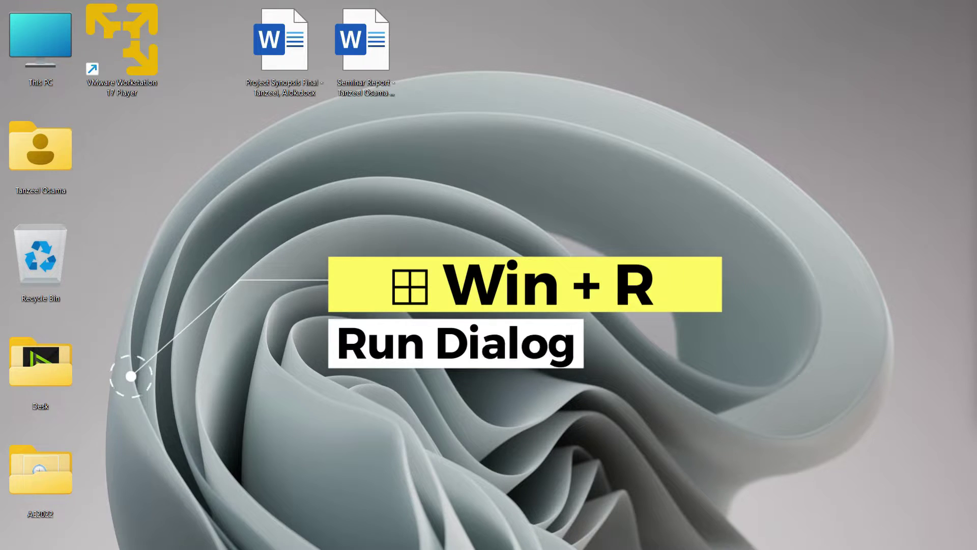
Open System Configuration by running msconfig
{"action": "key", "text": "super+r"}
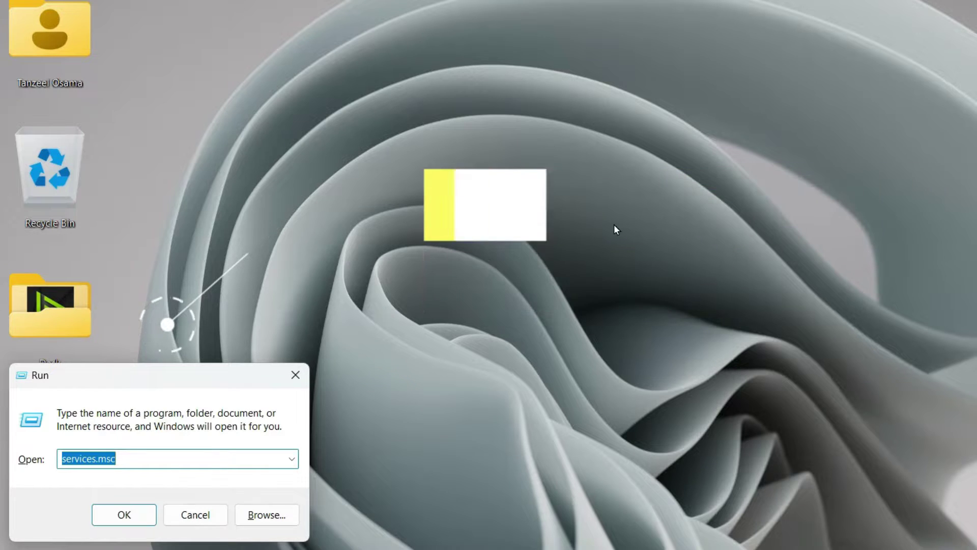
{"action": "type", "text": "msc"}
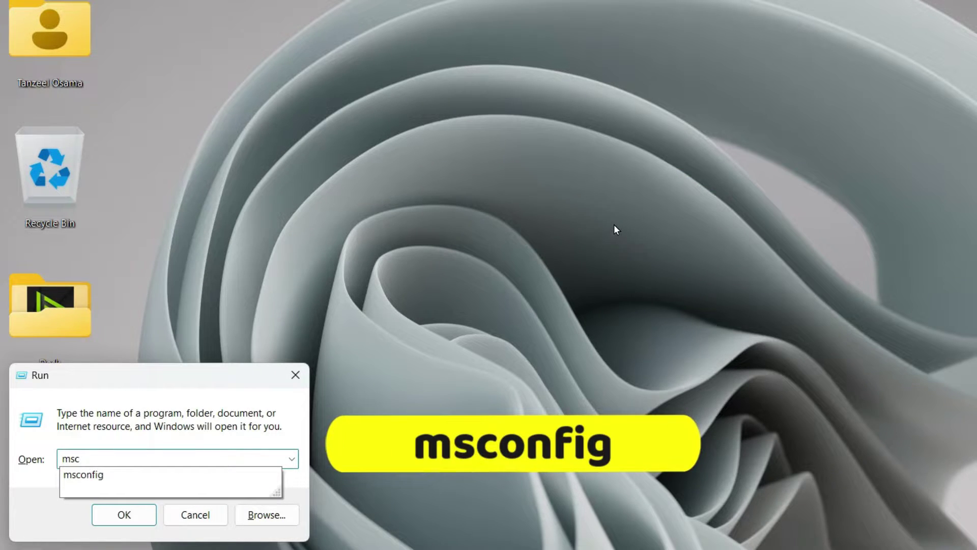
{"action": "key", "text": "Down"}
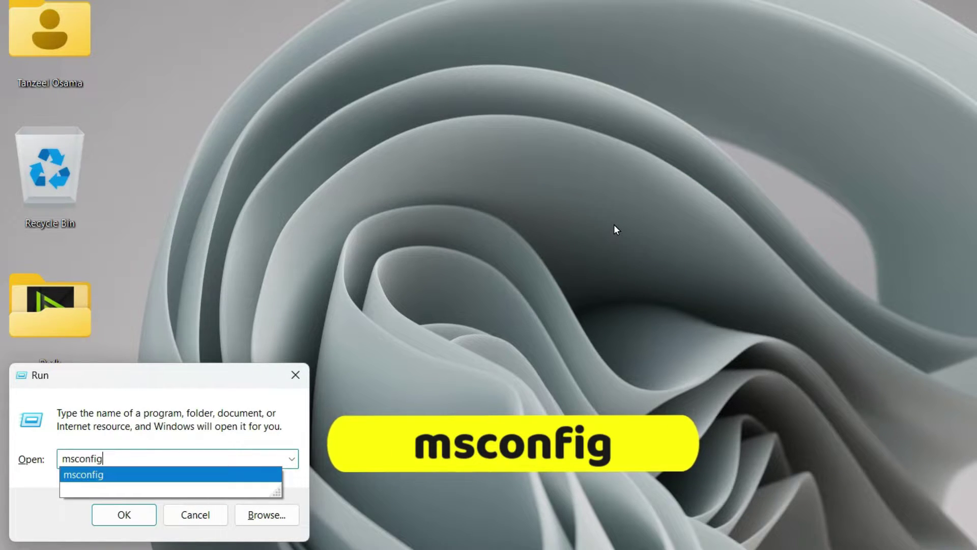
{"action": "key", "text": "Return"}
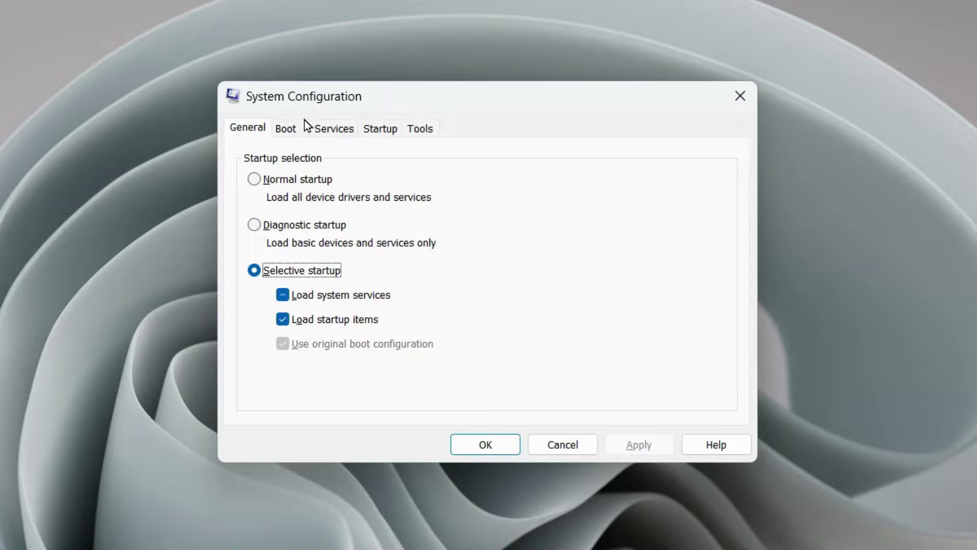
Hide all Microsoft services in System Configuration, disable all the remaining services, and review the list
{"action": "left_click", "coordinate": [337, 130]}
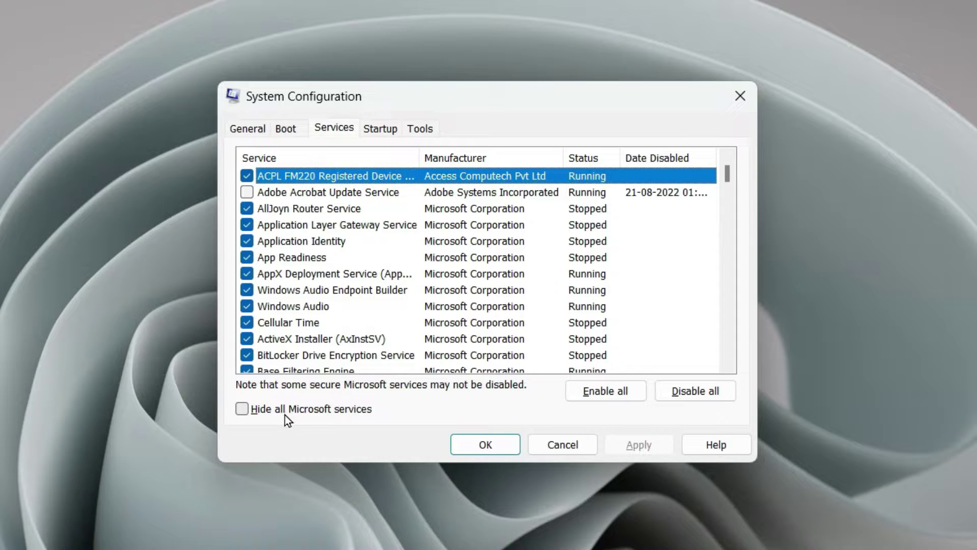
{"action": "left_click", "coordinate": [302, 413]}
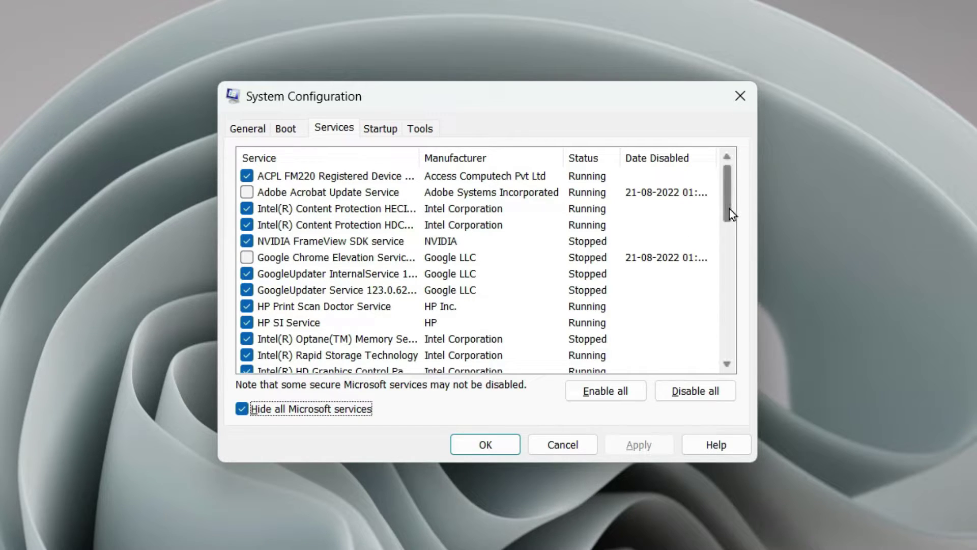
{"action": "left_click_drag", "start_coordinate": [729, 209], "coordinate": [710, 375]}
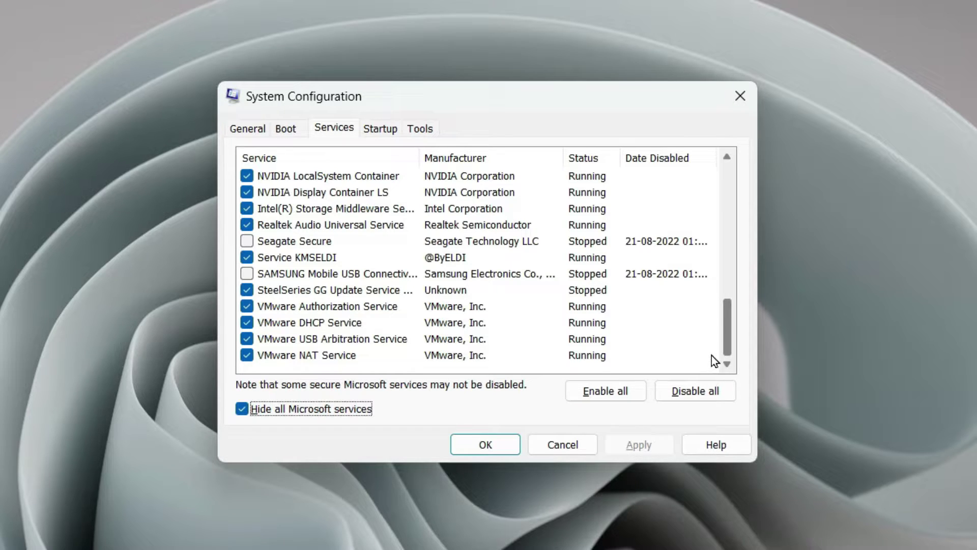
{"action": "left_click_drag", "start_coordinate": [711, 356], "coordinate": [722, 194]}
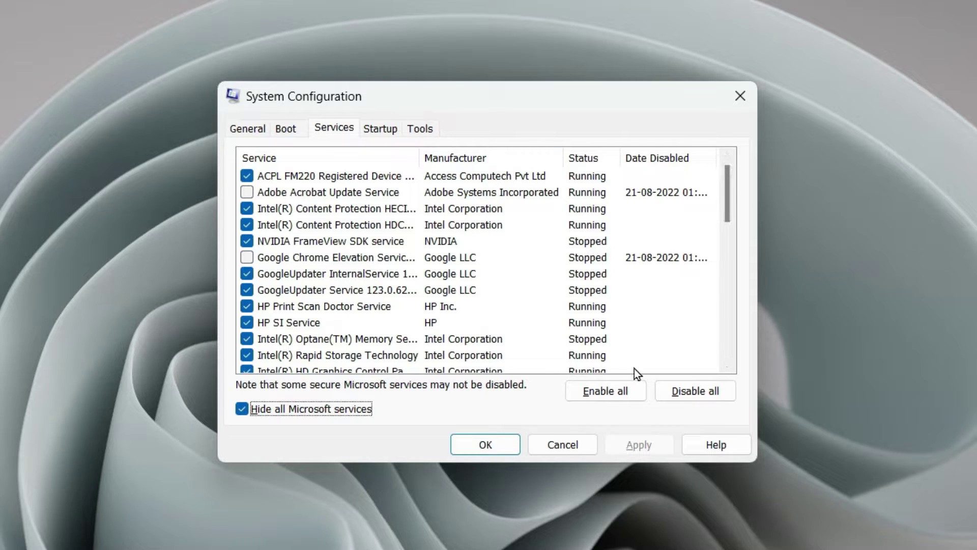
{"action": "left_click", "coordinate": [684, 391]}
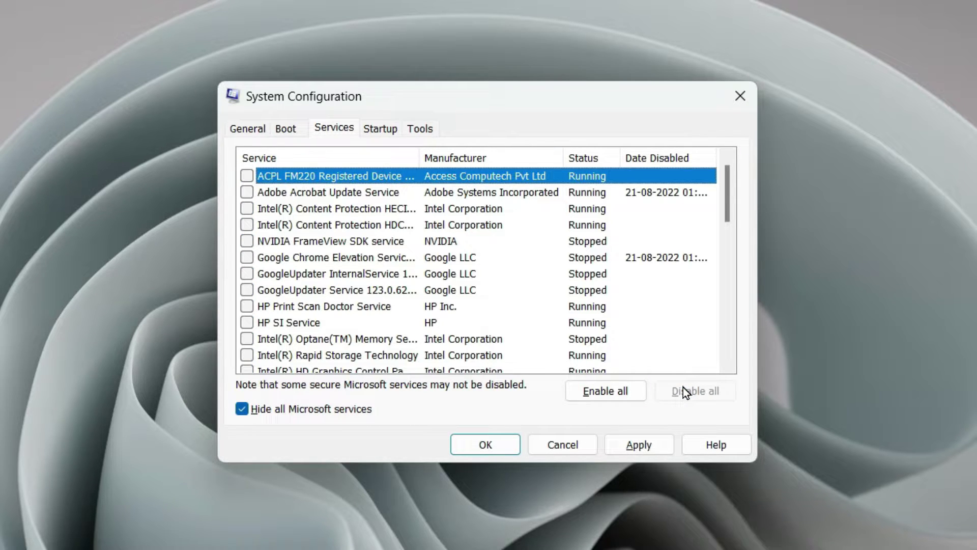
{"action": "left_click_drag", "start_coordinate": [727, 193], "coordinate": [719, 366]}
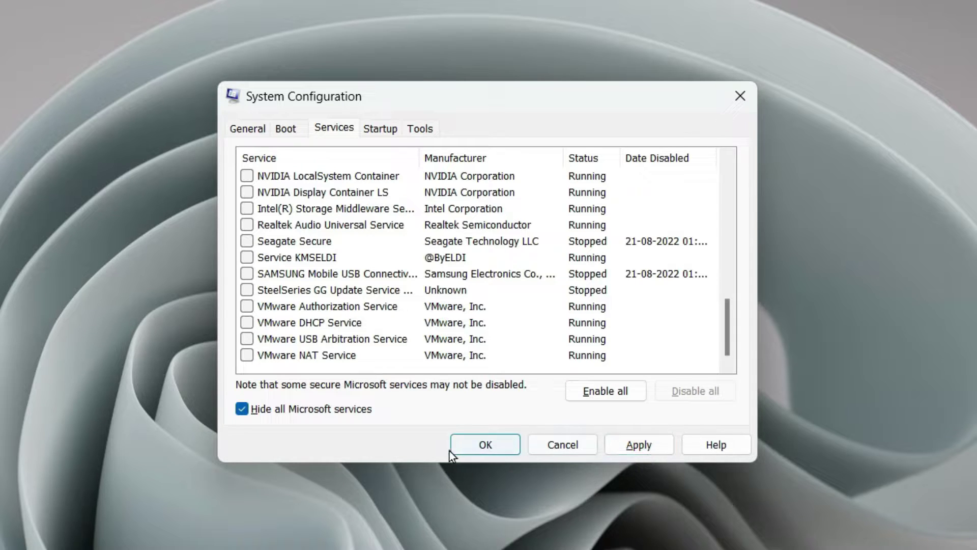
Open Task Manager's startup apps from System Configuration, disable Phone Link, and close Task Manager
{"action": "left_click", "coordinate": [379, 129]}
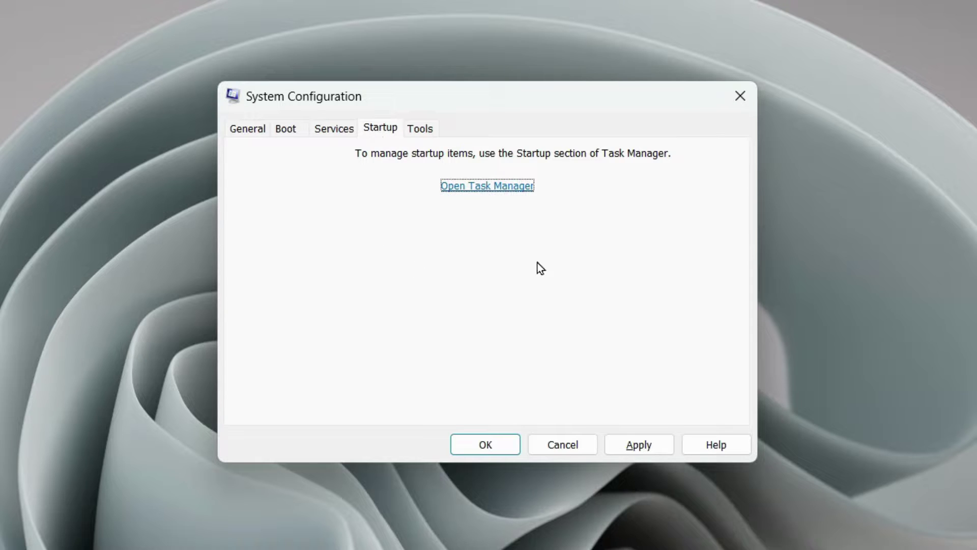
{"action": "left_click", "coordinate": [487, 187]}
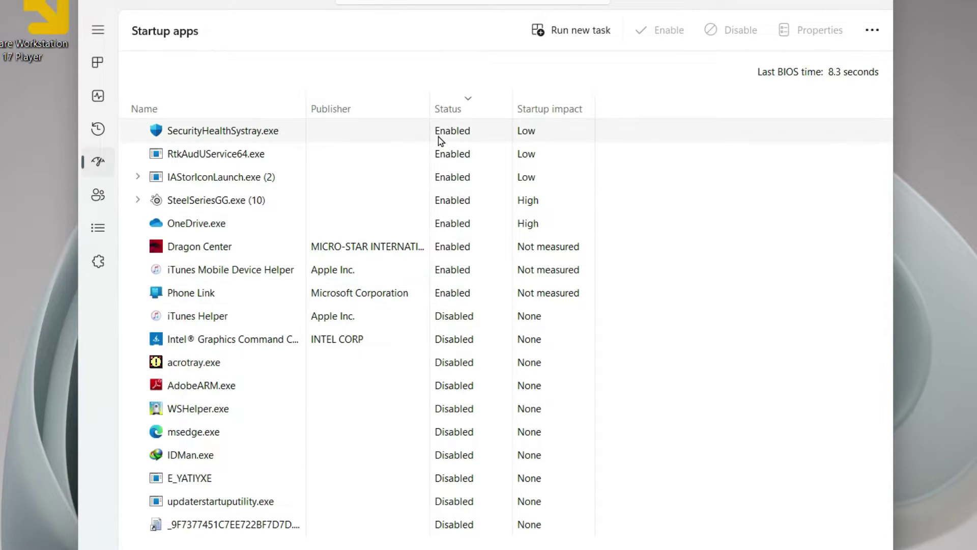
{"action": "right_click", "coordinate": [457, 292]}
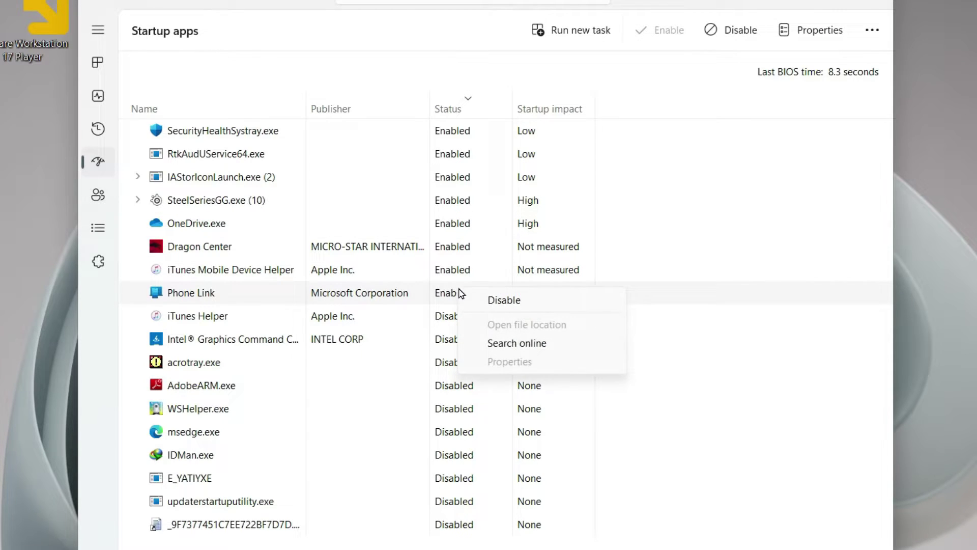
{"action": "left_click", "coordinate": [503, 300]}
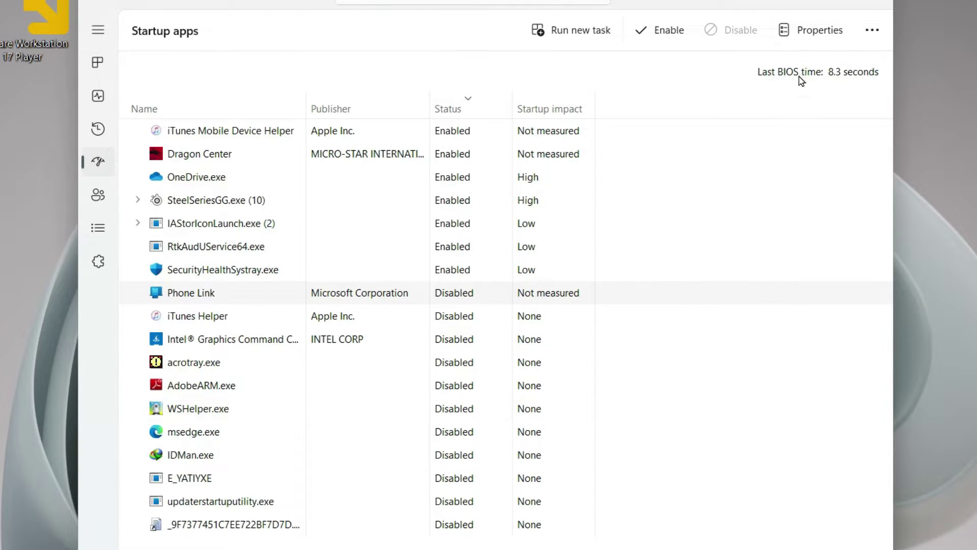
{"action": "left_click", "coordinate": [876, 1]}
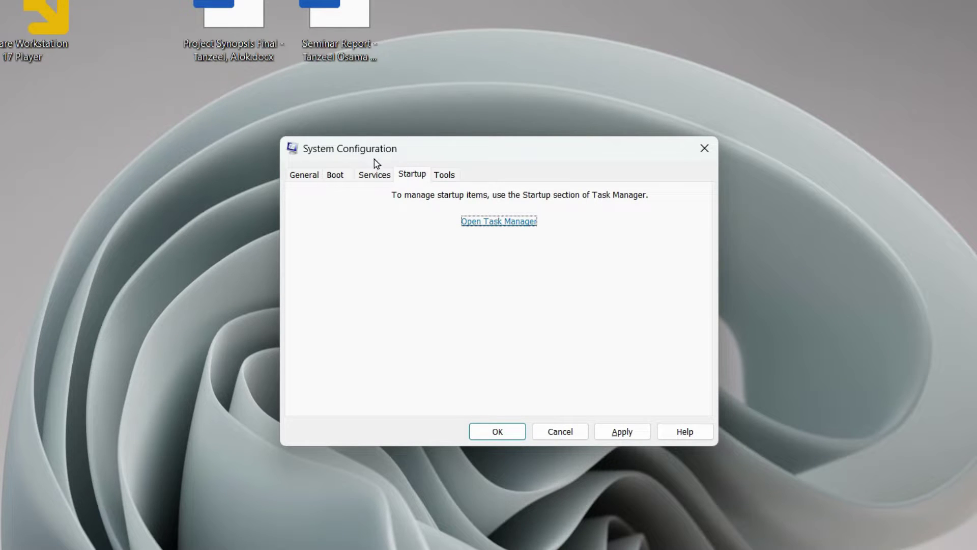
Review the non-Microsoft services list again and close System Configuration without saving the service changes
{"action": "left_click", "coordinate": [373, 178]}
{"action": "scroll", "coordinate": [403, 325], "scroll_direction": "up", "scroll_amount": 8}
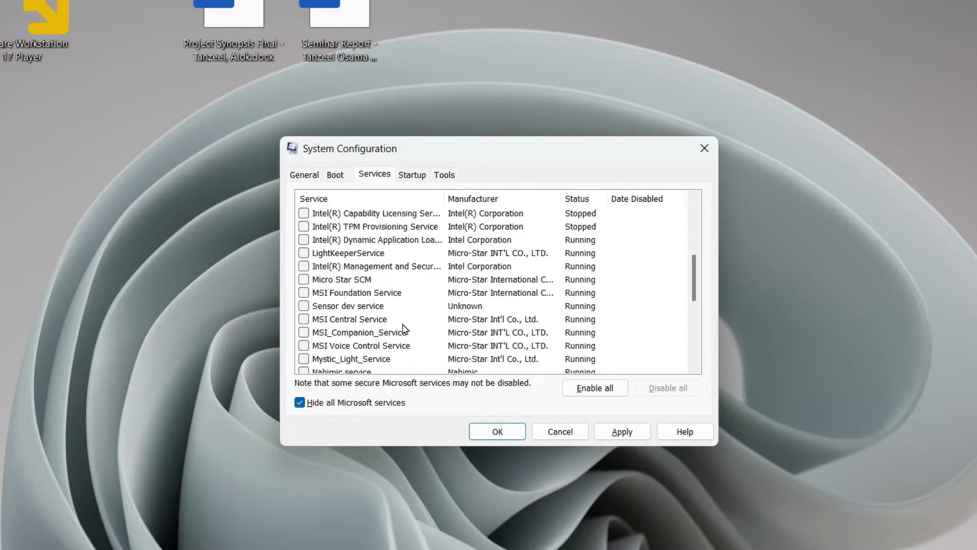
{"action": "scroll", "coordinate": [402, 324], "scroll_direction": "up", "scroll_amount": 2}
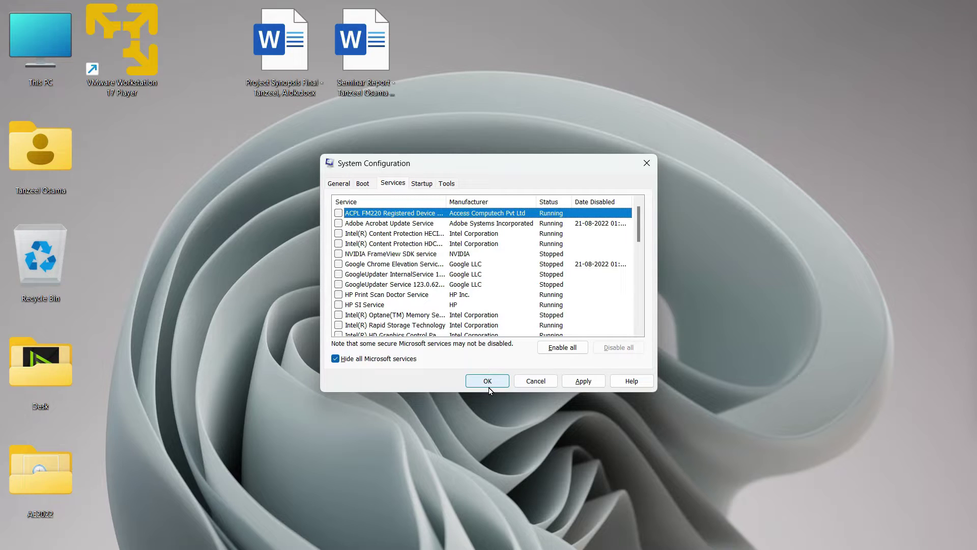
{"action": "left_click", "coordinate": [554, 382]}
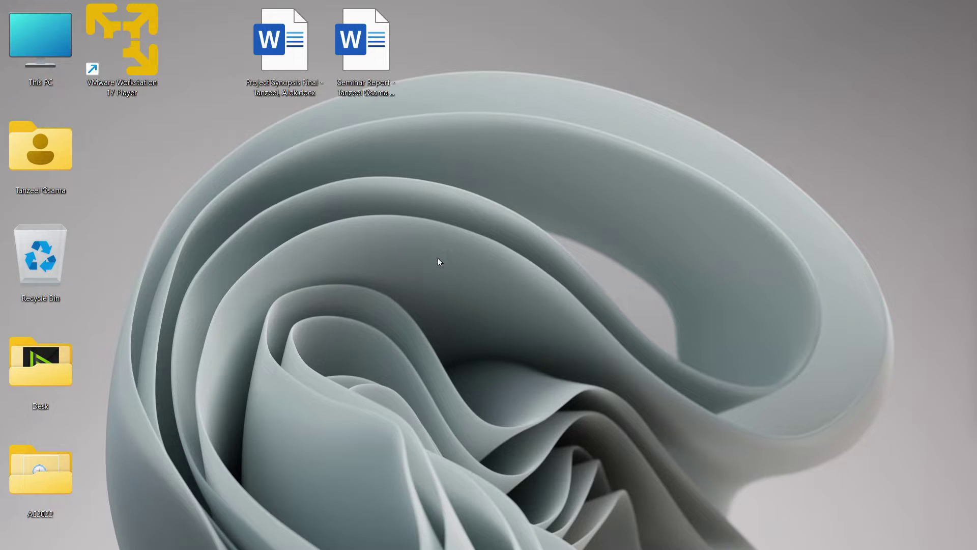
Open Windows Update in Settings and check for available updates
{"action": "mouse_move", "coordinate": [377, 536]}
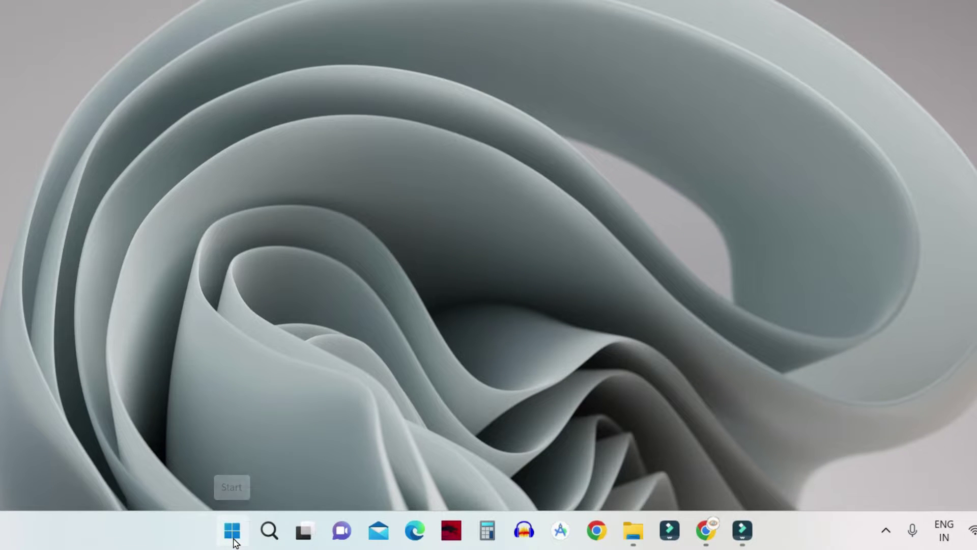
{"action": "right_click", "coordinate": [299, 537]}
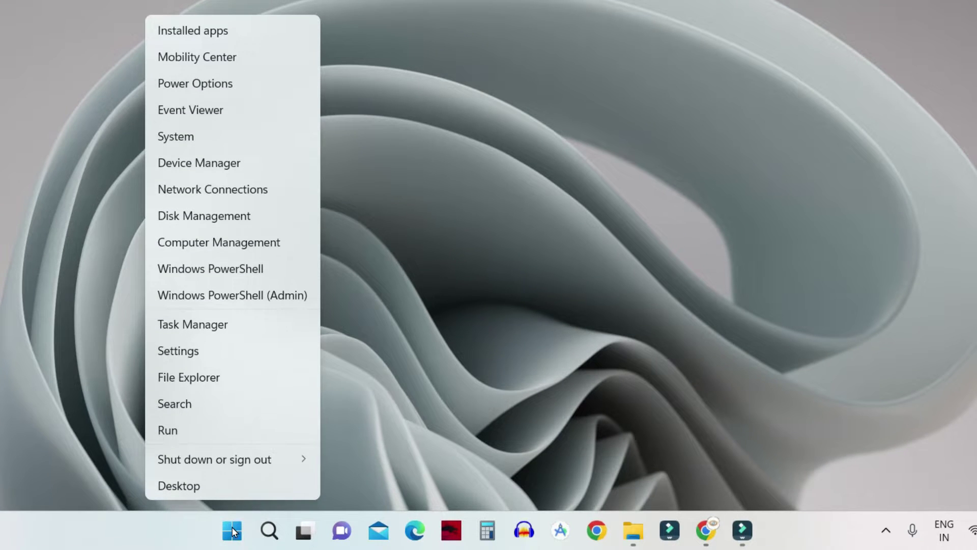
{"action": "left_click", "coordinate": [198, 354]}
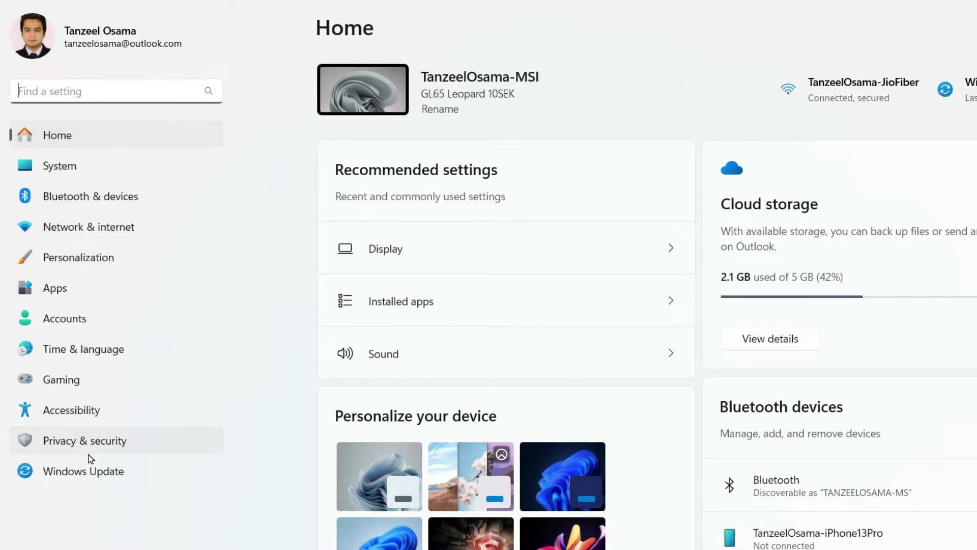
{"action": "left_click", "coordinate": [77, 467]}
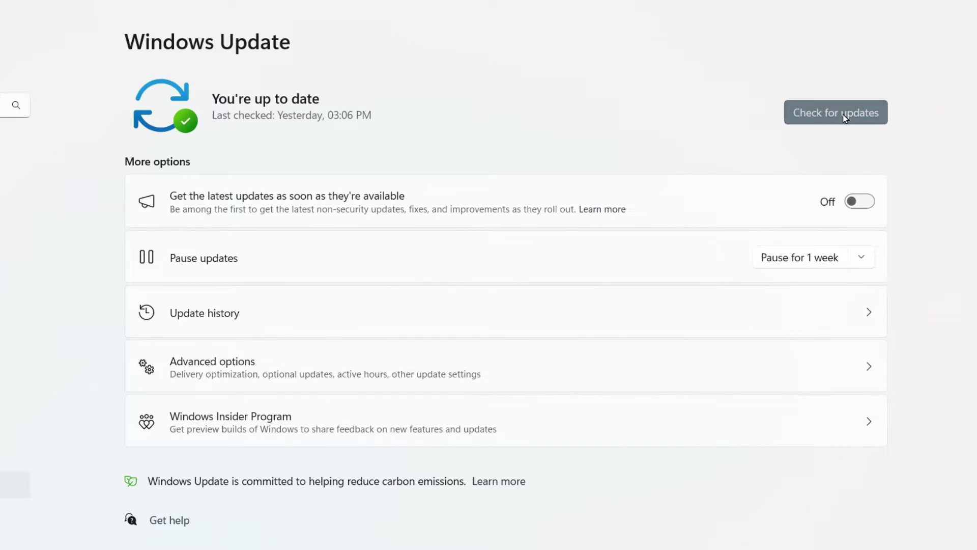
{"action": "left_click", "coordinate": [843, 114]}
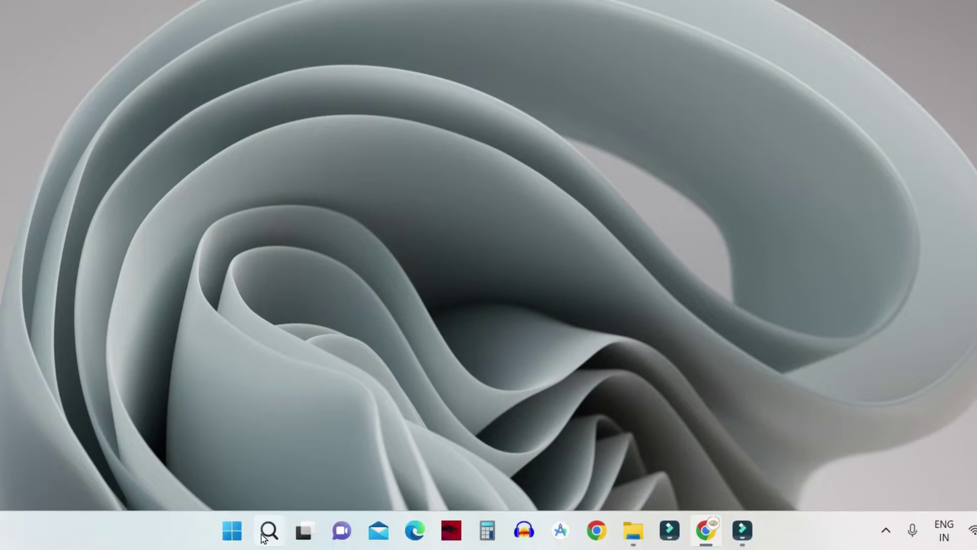
Open the System Components list from the installed apps page in Settings
{"action": "right_click", "coordinate": [227, 532]}
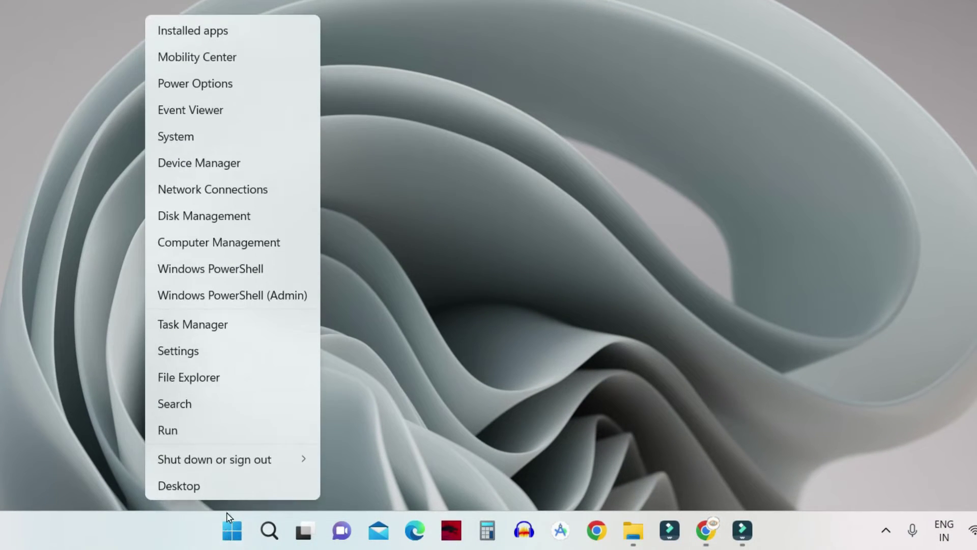
{"action": "left_click", "coordinate": [242, 355]}
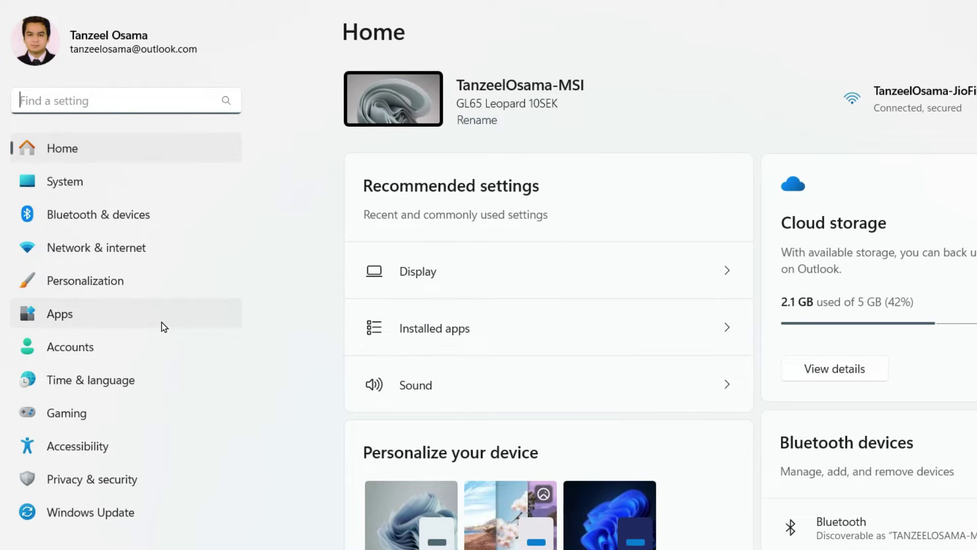
{"action": "left_click", "coordinate": [143, 319]}
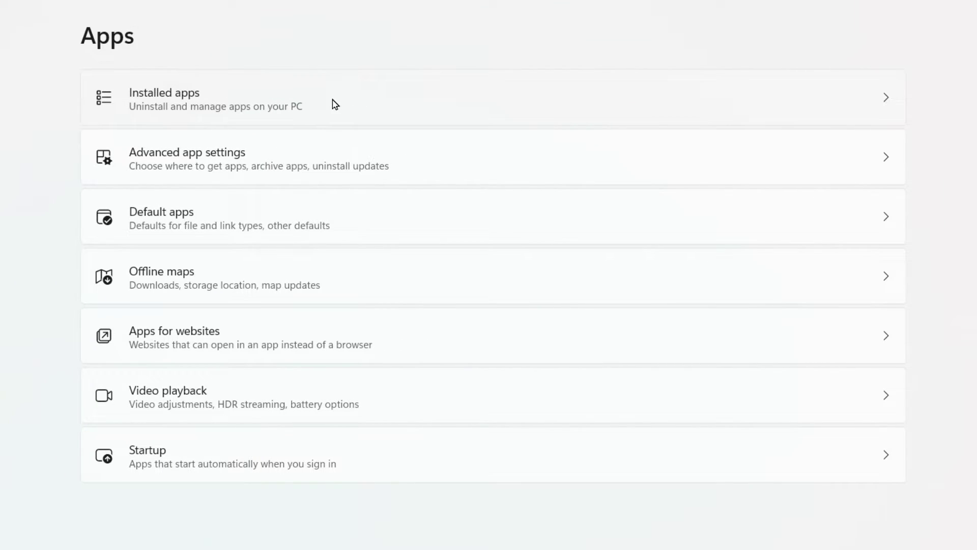
{"action": "left_click", "coordinate": [335, 104]}
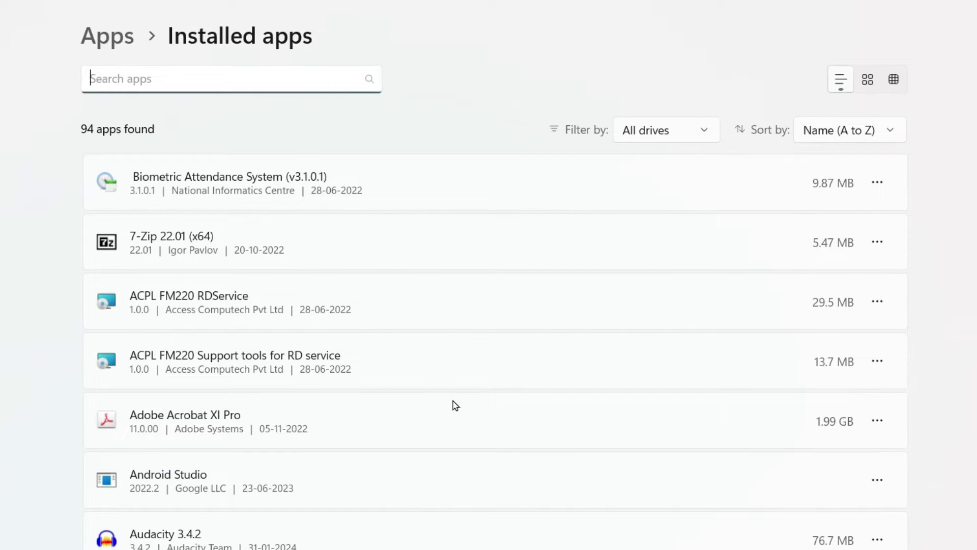
{"action": "scroll", "coordinate": [453, 400], "scroll_direction": "down", "scroll_amount": 20}
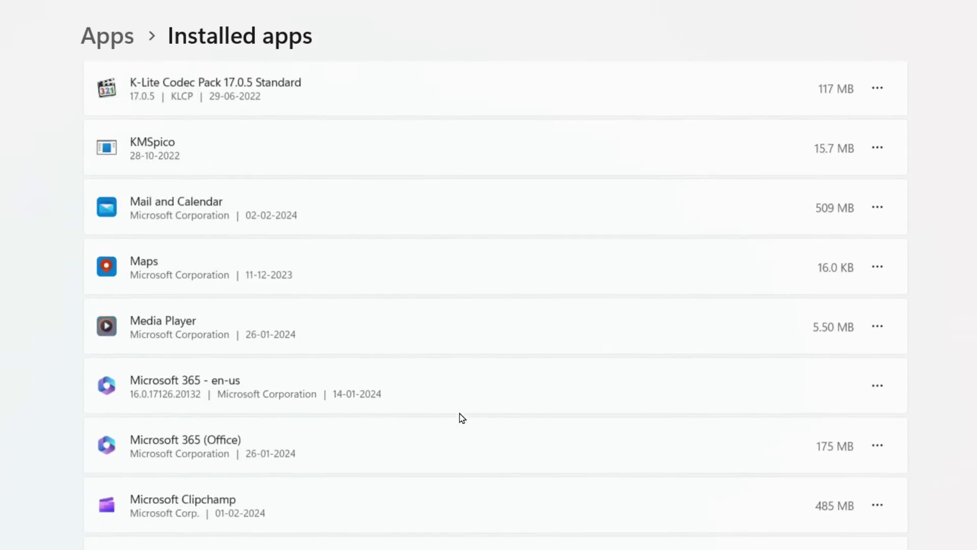
{"action": "scroll", "coordinate": [462, 418], "scroll_direction": "down", "scroll_amount": 20}
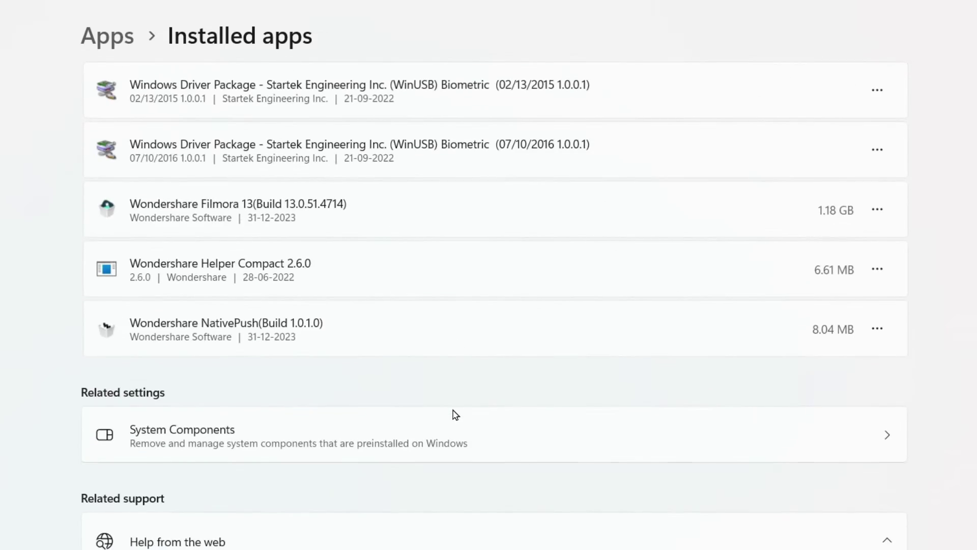
{"action": "left_click", "coordinate": [171, 439]}
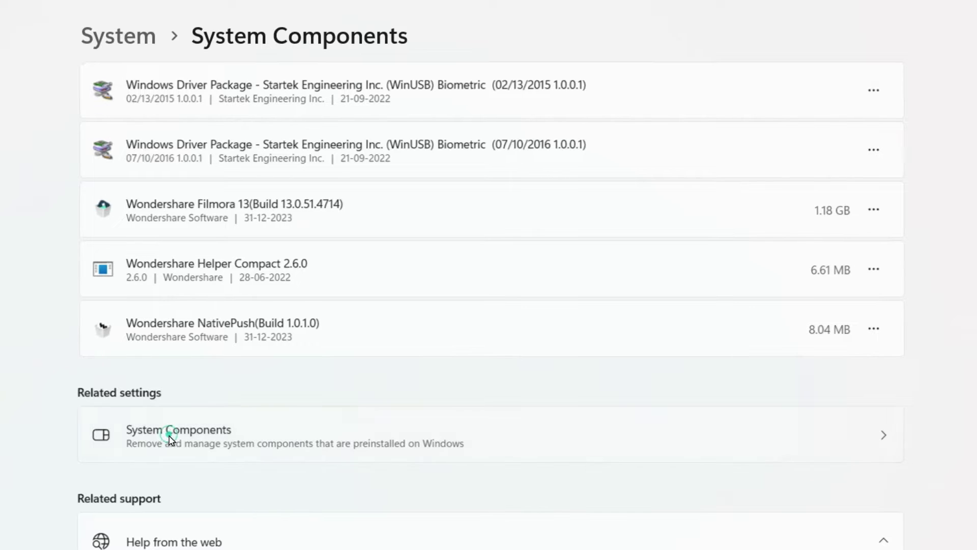
Open the advanced options of Windows Security from the System Components list
{"action": "scroll", "coordinate": [177, 395], "scroll_direction": "down", "scroll_amount": 2}
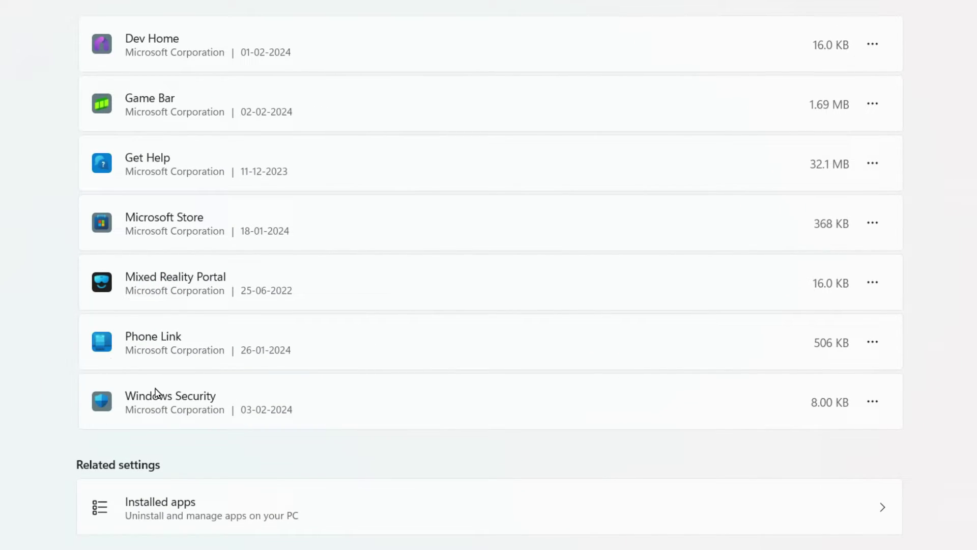
{"action": "left_click", "coordinate": [872, 404]}
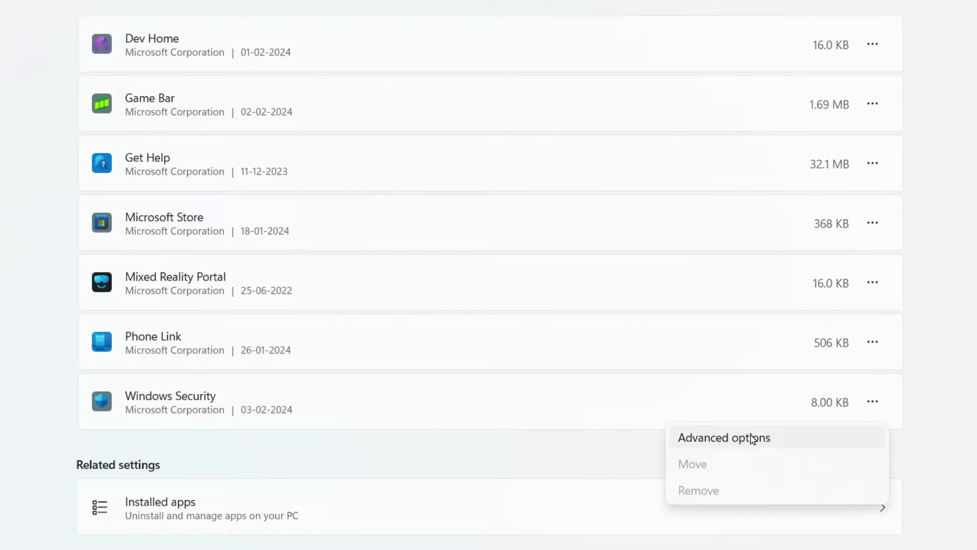
{"action": "left_click", "coordinate": [740, 439]}
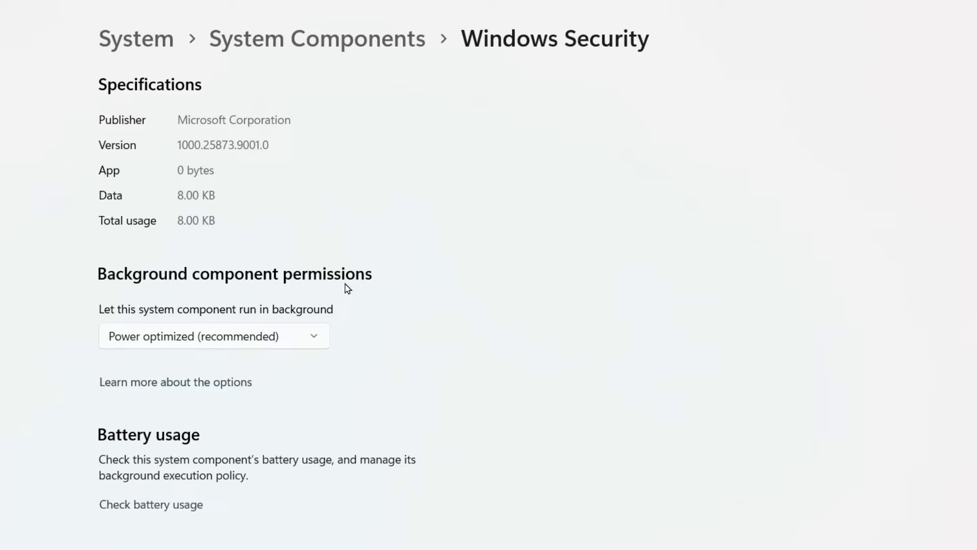
Review the background permission choices for Windows Security without changing them, and close Settings
{"action": "left_click", "coordinate": [153, 336]}
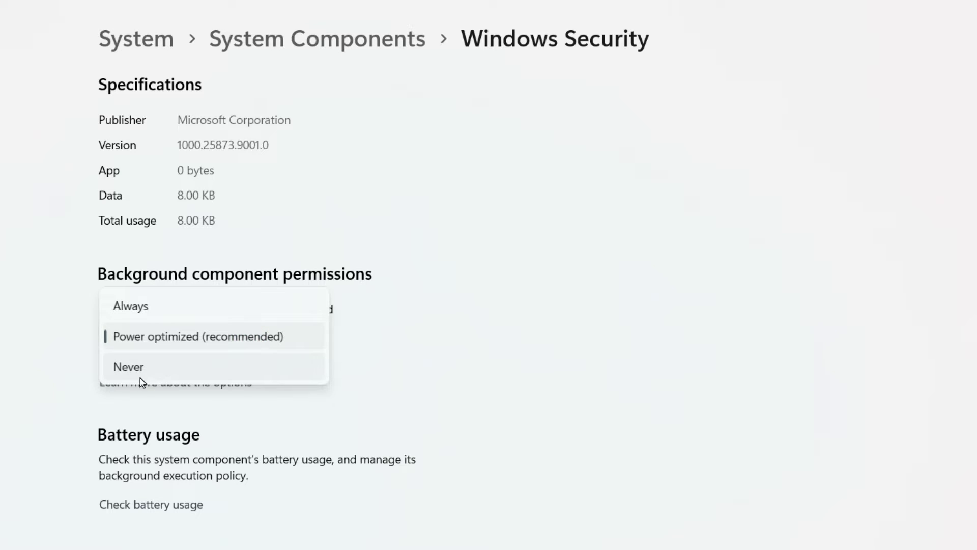
{"action": "left_click", "coordinate": [402, 394]}
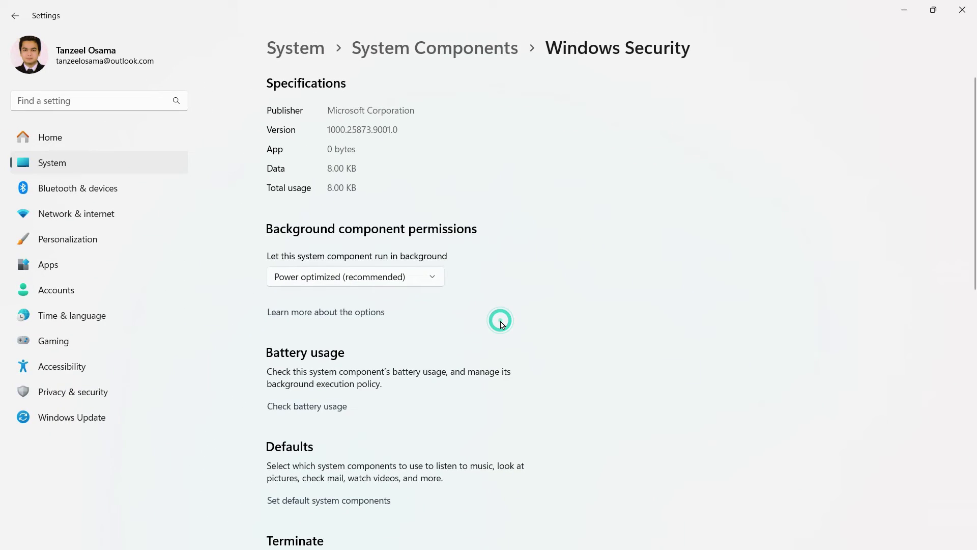
{"action": "left_click", "coordinate": [962, 10]}
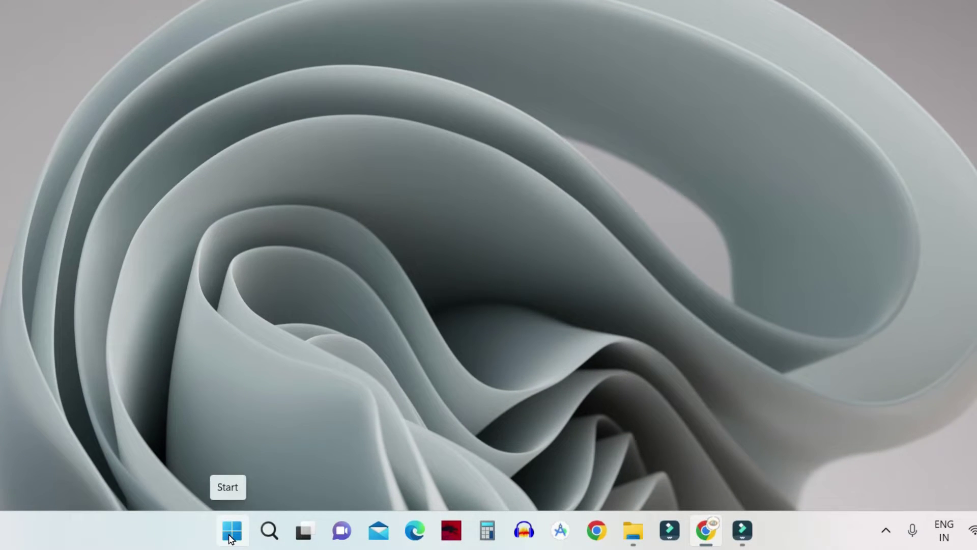
Open Windows PowerShell as administrator and set the execution policy to Unrestricted, answering Yes to All
{"action": "right_click", "coordinate": [230, 535]}
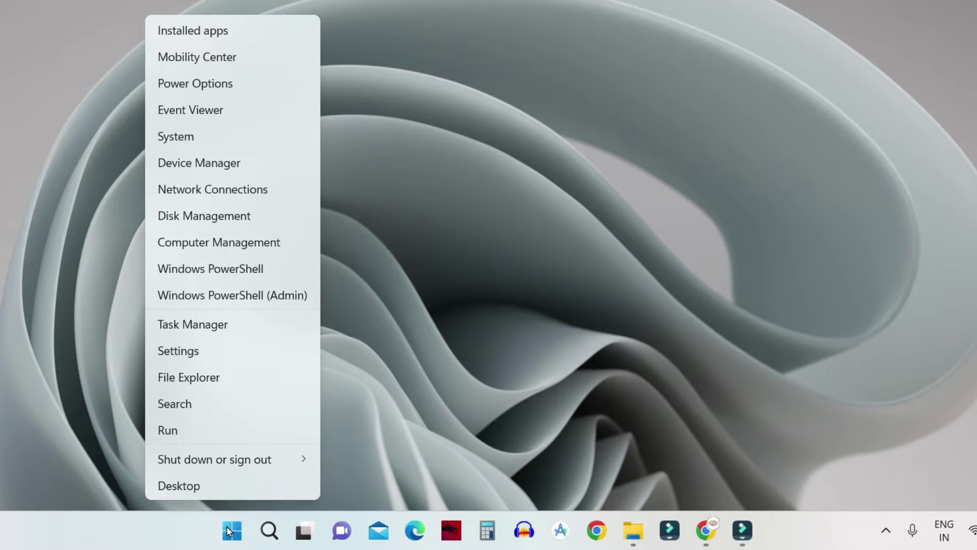
{"action": "left_click", "coordinate": [252, 301]}
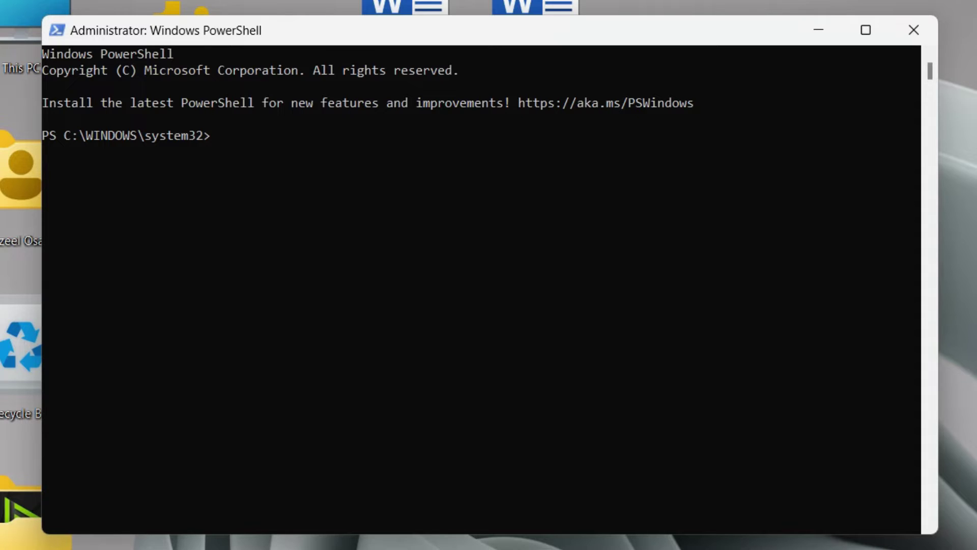
{"action": "key", "text": "super"}
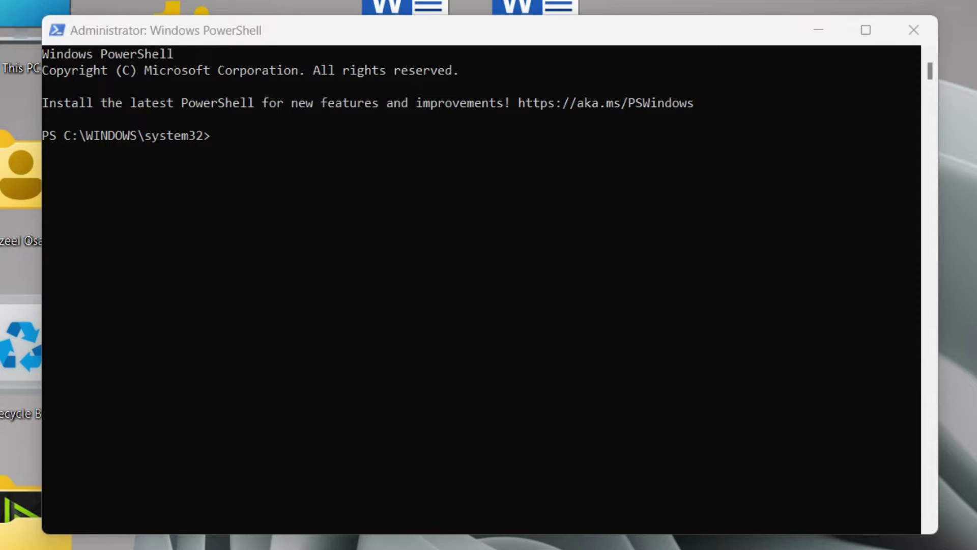
{"action": "left_click", "coordinate": [223, 155]}
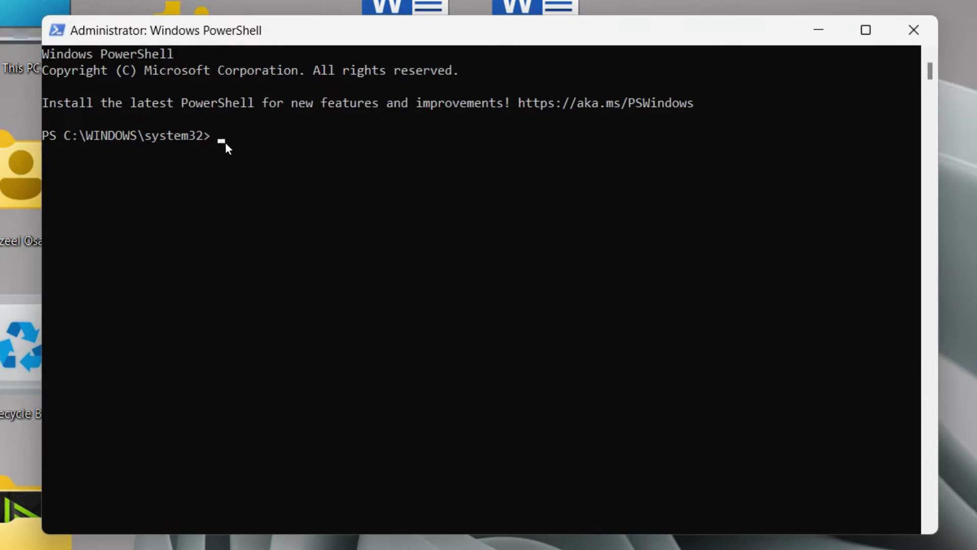
{"action": "type", "text": "Set-ExecutionPolicy Unrestricted"}
{"action": "key", "text": "Return"}
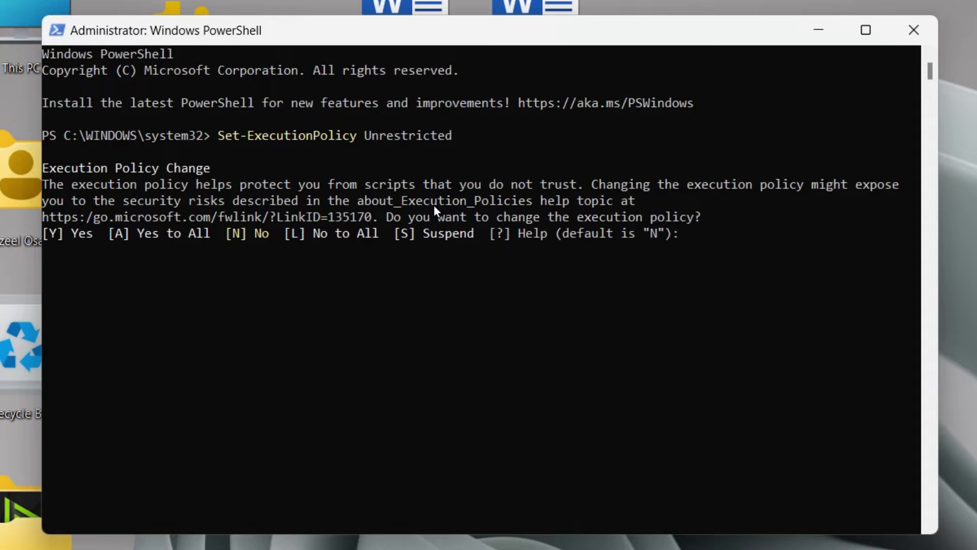
{"action": "type", "text": "A"}
{"action": "key", "text": "Return"}
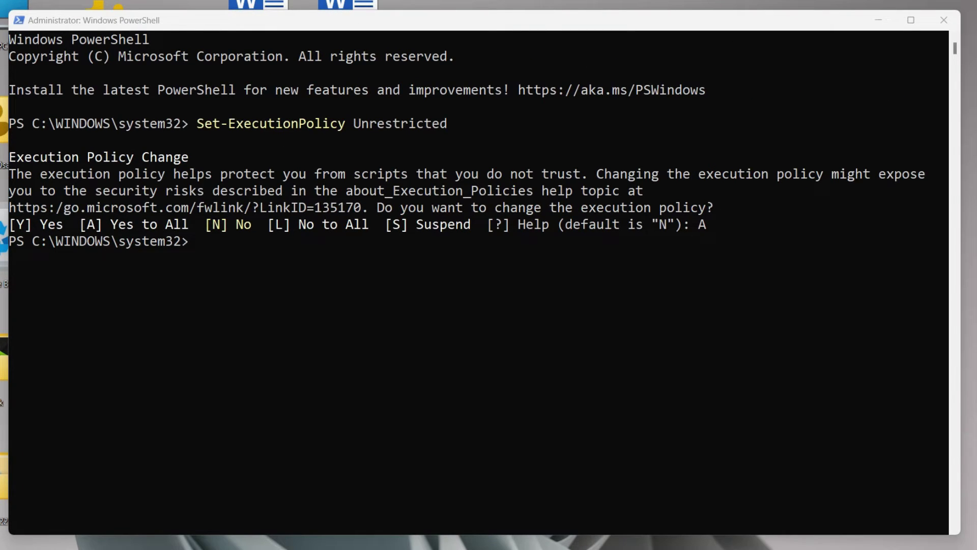
Reset the Windows Security app by running Get-AppxPackage Microsoft.SecHealthUI -AllUsers | Reset-AppxPackage
{"action": "right_click", "coordinate": [213, 254]}
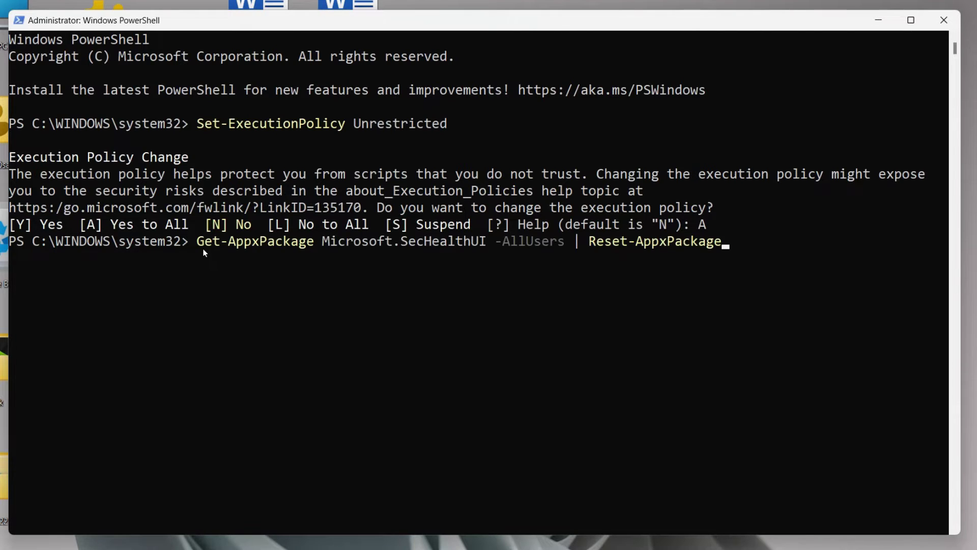
{"action": "key", "text": "Return"}
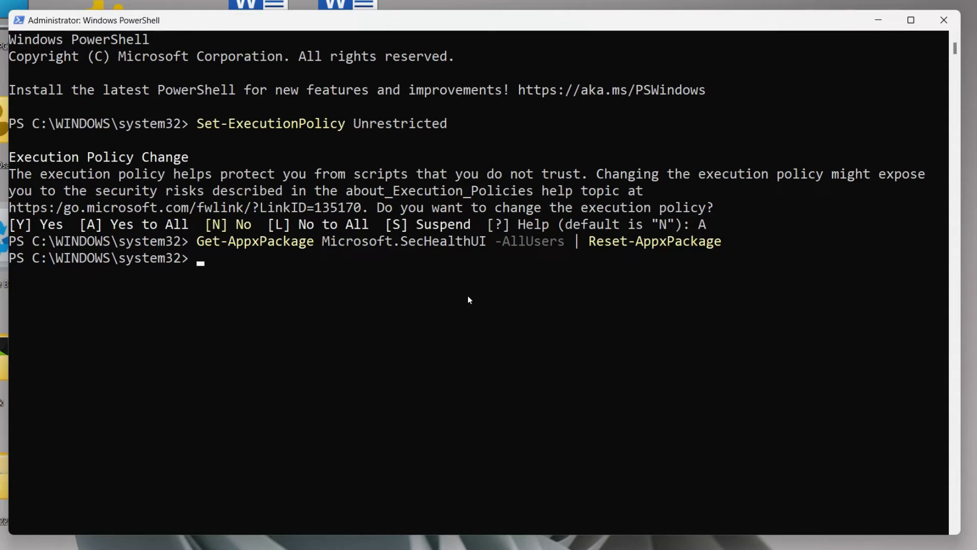
{"action": "scroll", "coordinate": [469, 301], "scroll_direction": "down", "scroll_amount": 2}
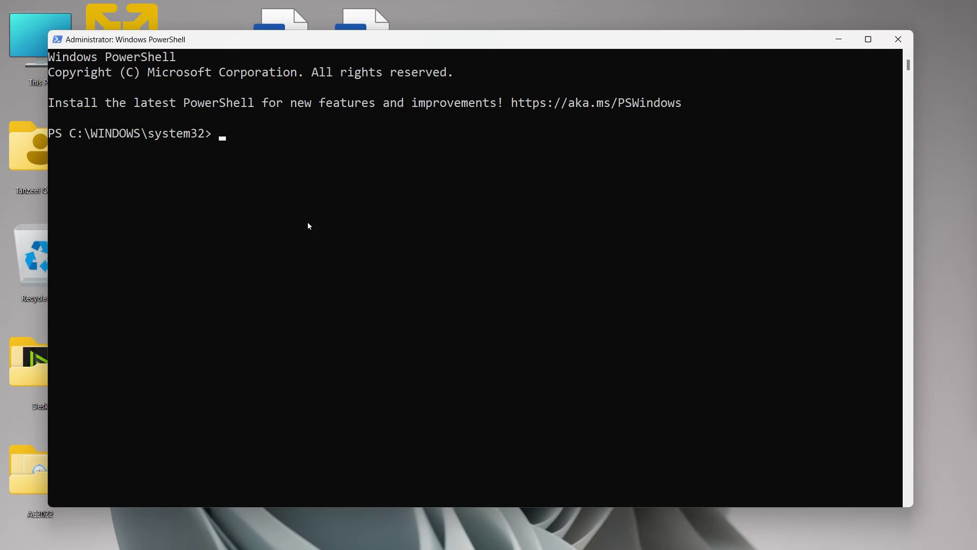
Run Set-ExecutionPolicy Unrestricted in the new administrator PowerShell session and accept the change with A
{"action": "type", "text": "Set-ExecutionPolicy Unrestricted"}
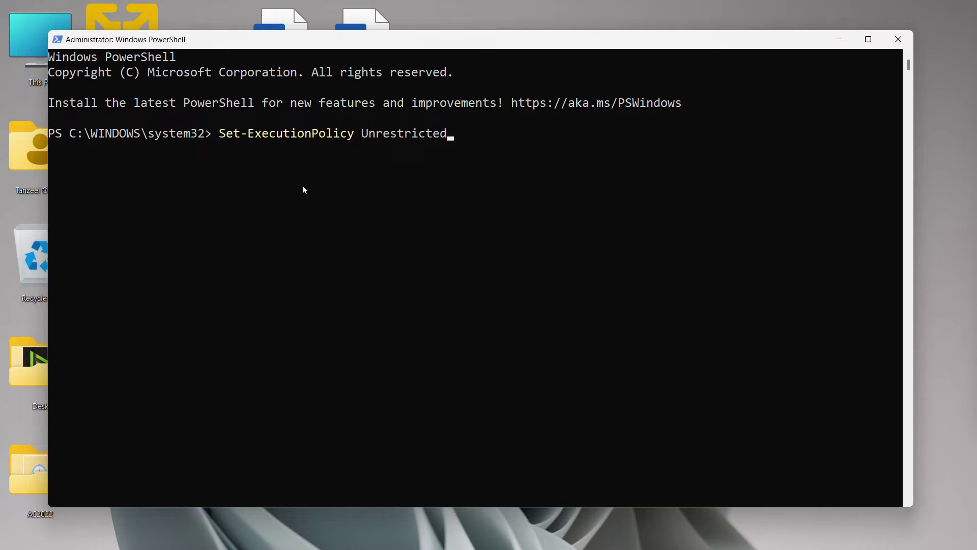
{"action": "key", "text": "Return"}
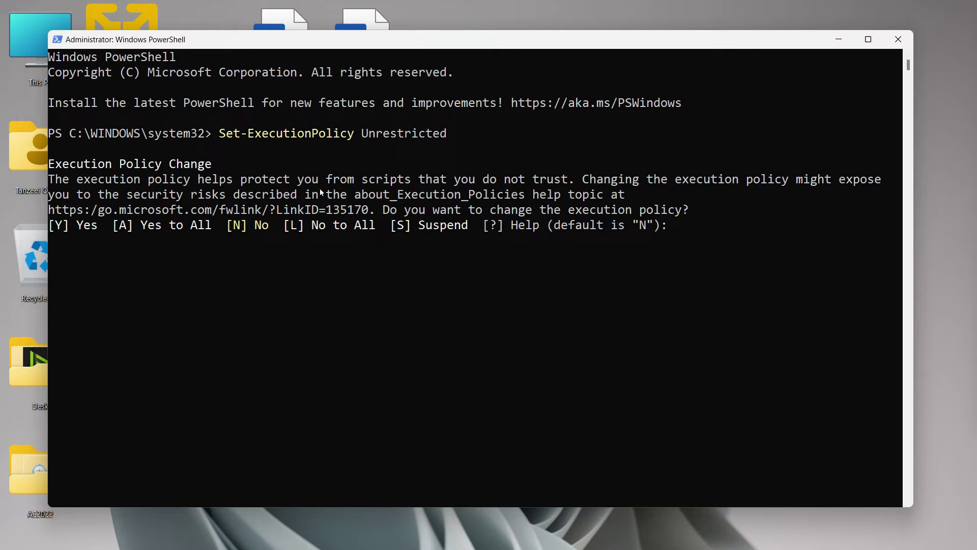
{"action": "type", "text": "A"}
{"action": "key", "text": "Return"}
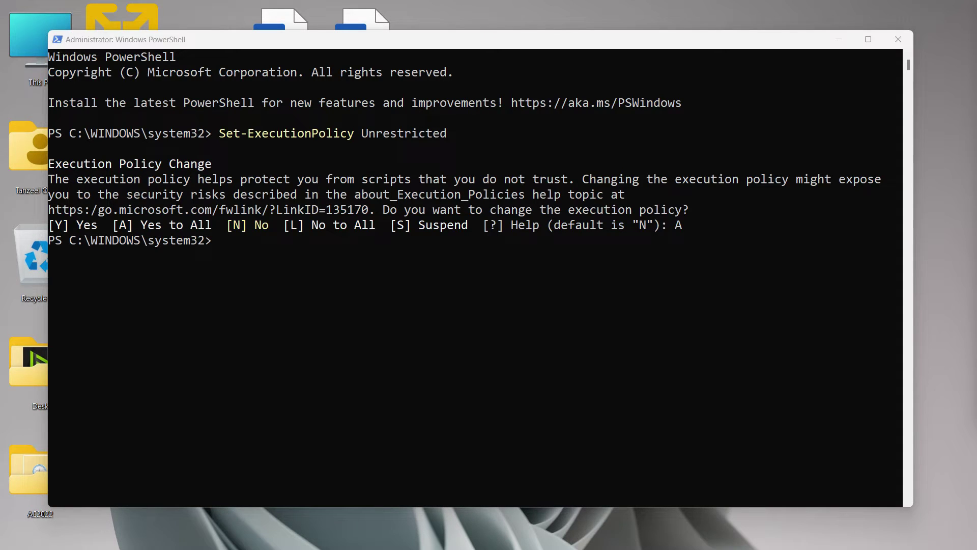
Try to re-register all users' app packages with Get-AppxPackage -AllUsers piped to Add-AppxPackage -DisableDevelopmentMode -Register, and close PowerShell
{"action": "right_click", "coordinate": [430, 320]}
{"action": "key", "text": "Return"}
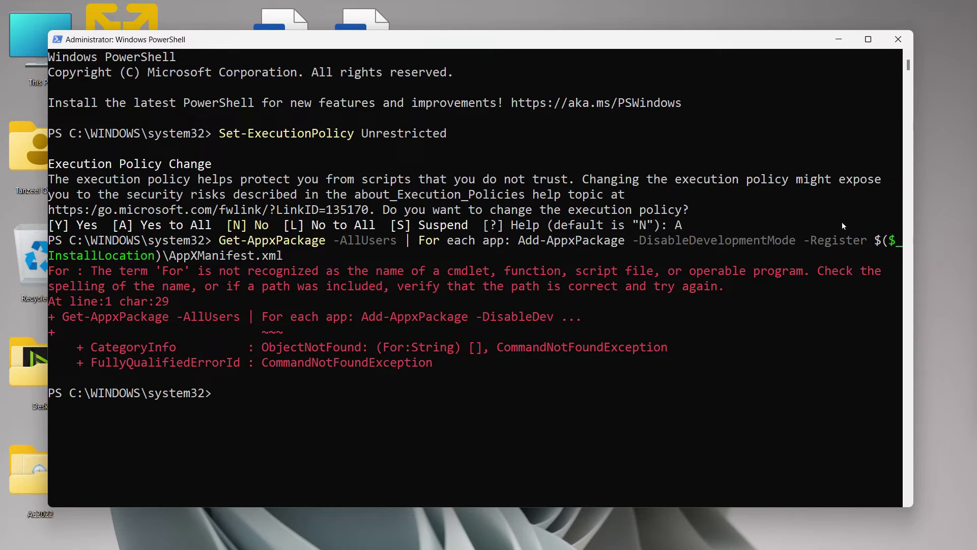
{"action": "left_click", "coordinate": [898, 39]}
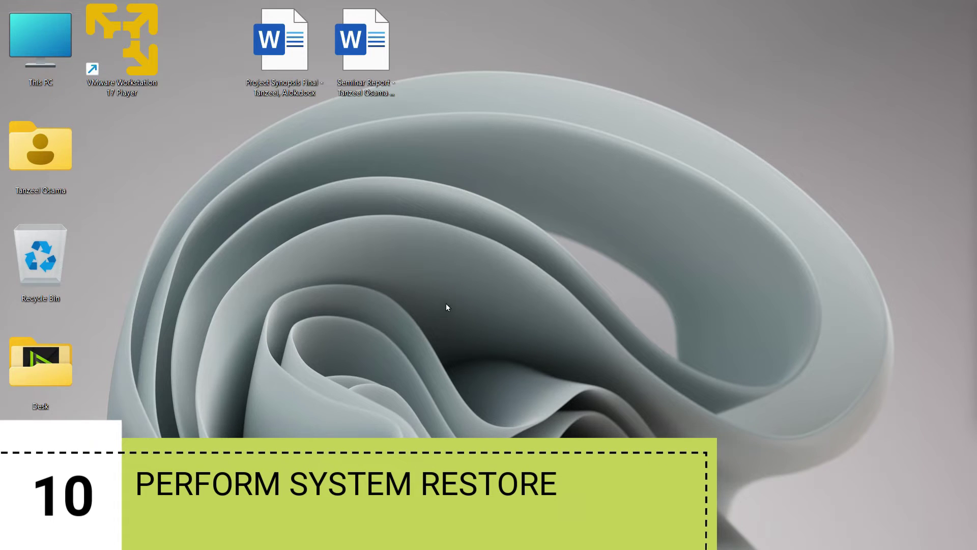
Search Windows for "system res" and open the Create a restore point settings
{"action": "mouse_move", "coordinate": [336, 549]}
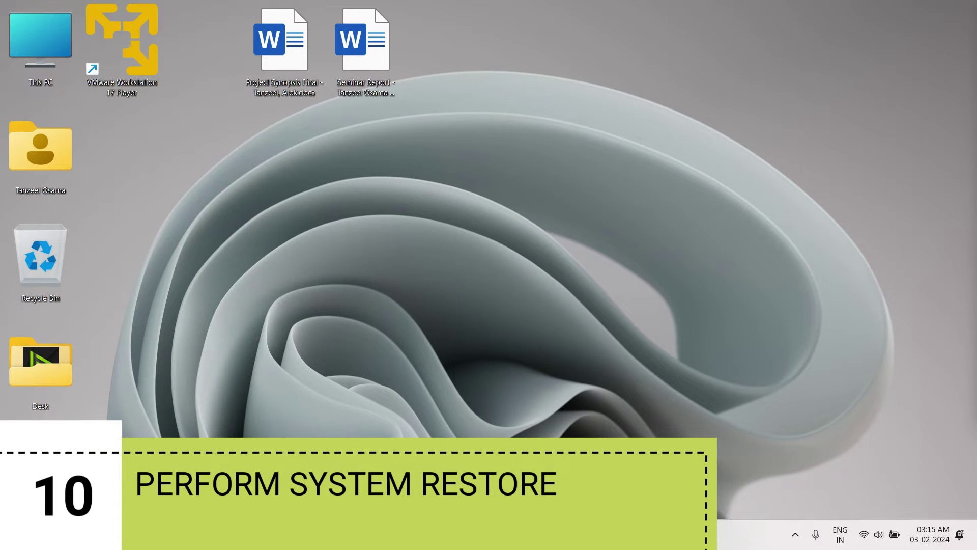
{"action": "key", "text": "super"}
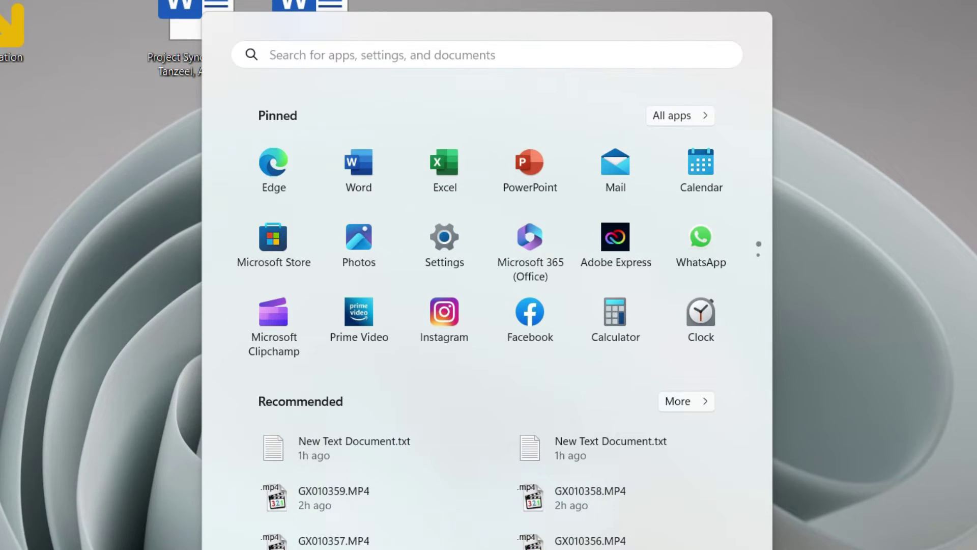
{"action": "type", "text": "sys"}
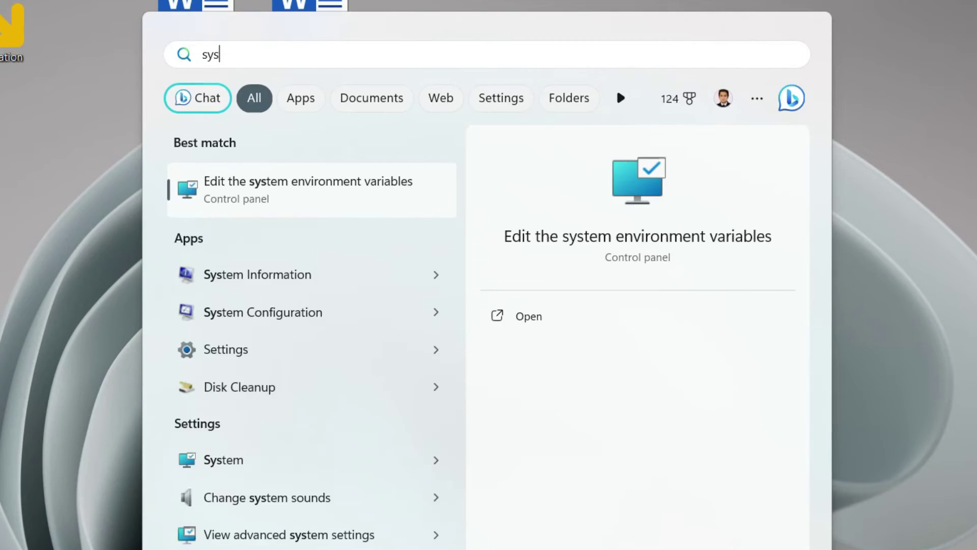
{"action": "type", "text": "tem res"}
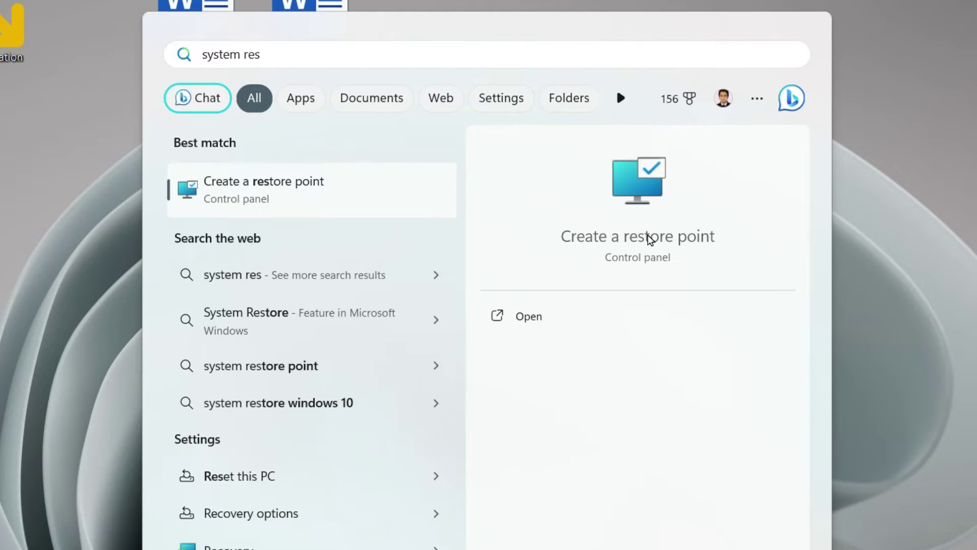
{"action": "left_click", "coordinate": [646, 238]}
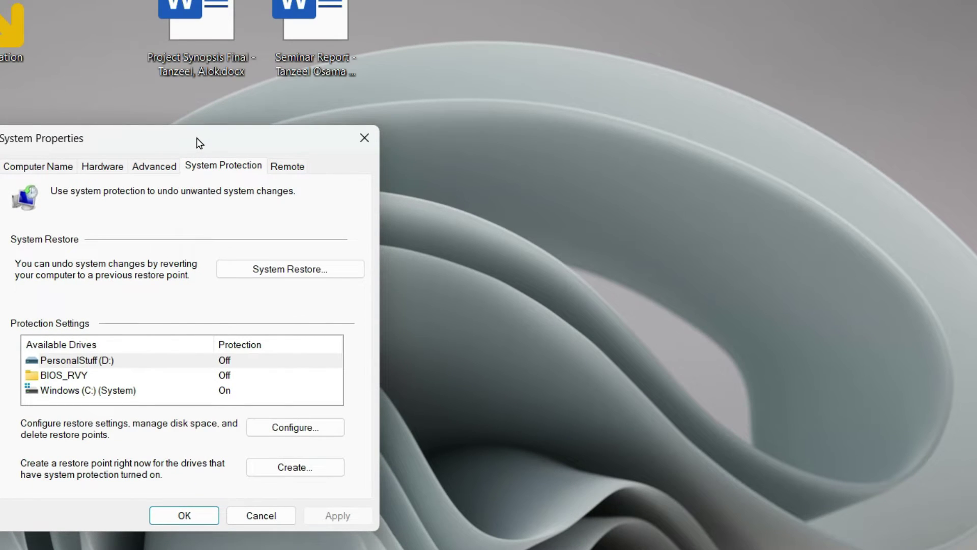
{"action": "left_click_drag", "start_coordinate": [196, 145], "coordinate": [264, 100]}
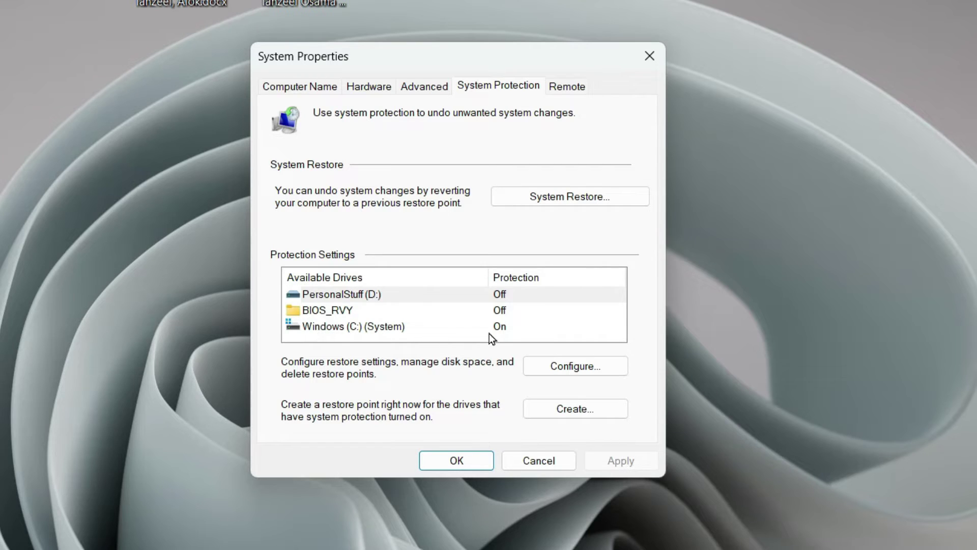
{"action": "left_click", "coordinate": [389, 328]}
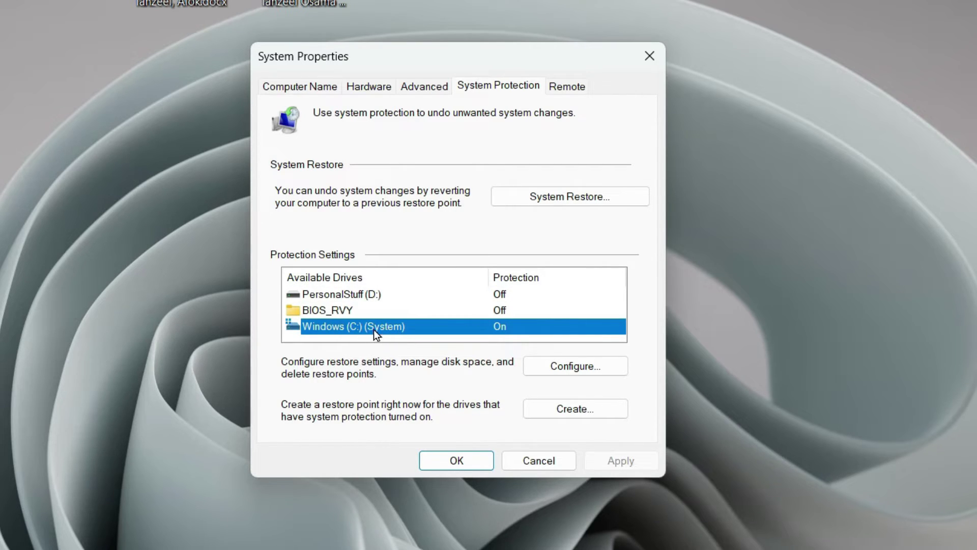
{"action": "left_click", "coordinate": [576, 199]}
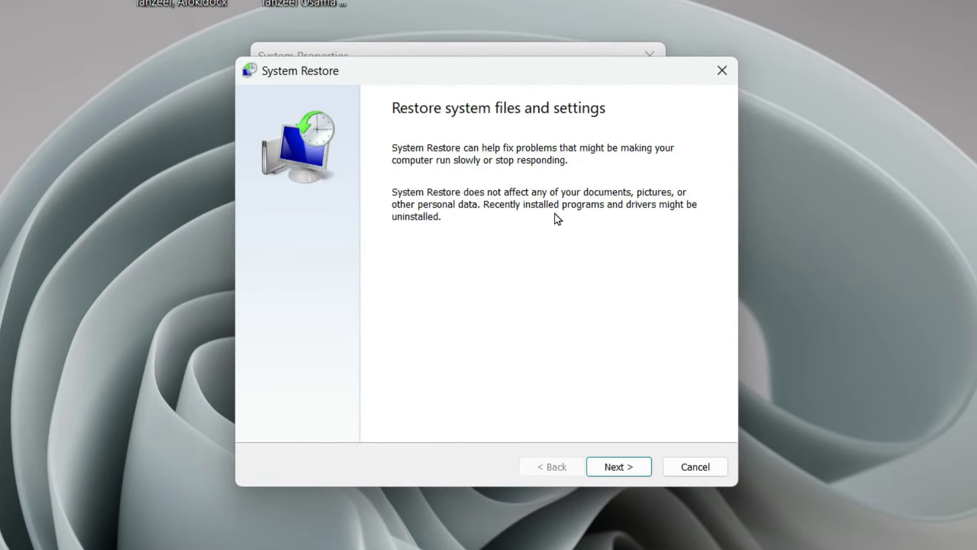
{"action": "left_click", "coordinate": [621, 469]}
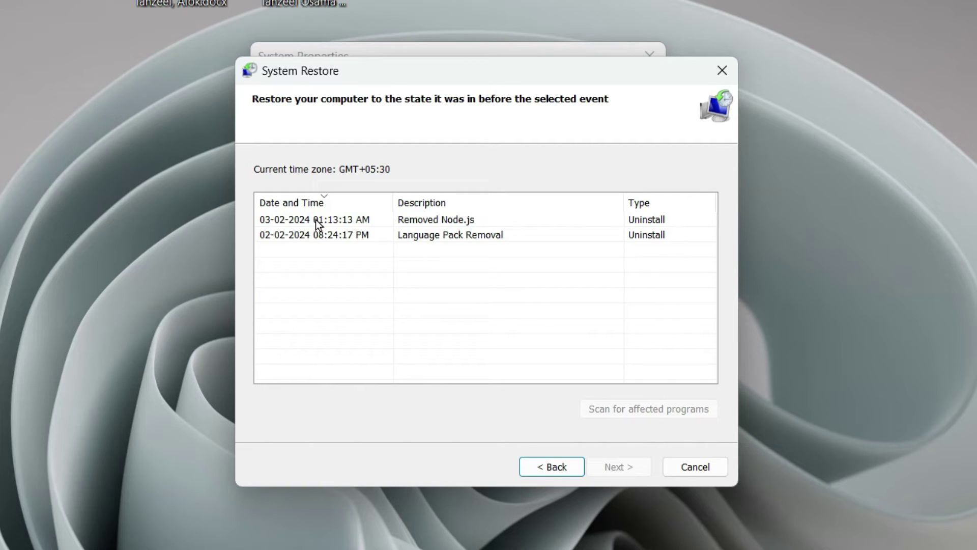
{"action": "left_click", "coordinate": [331, 219]}
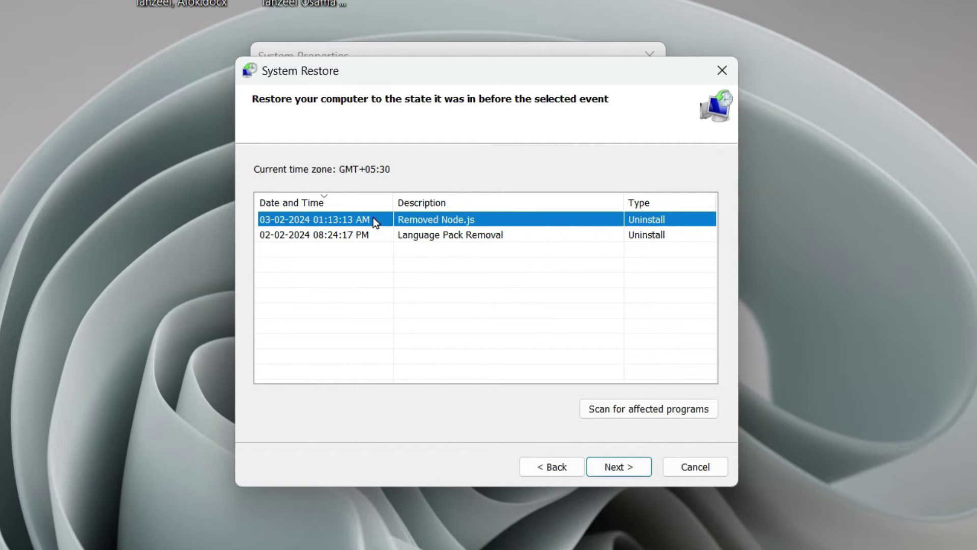
{"action": "left_click", "coordinate": [631, 467]}
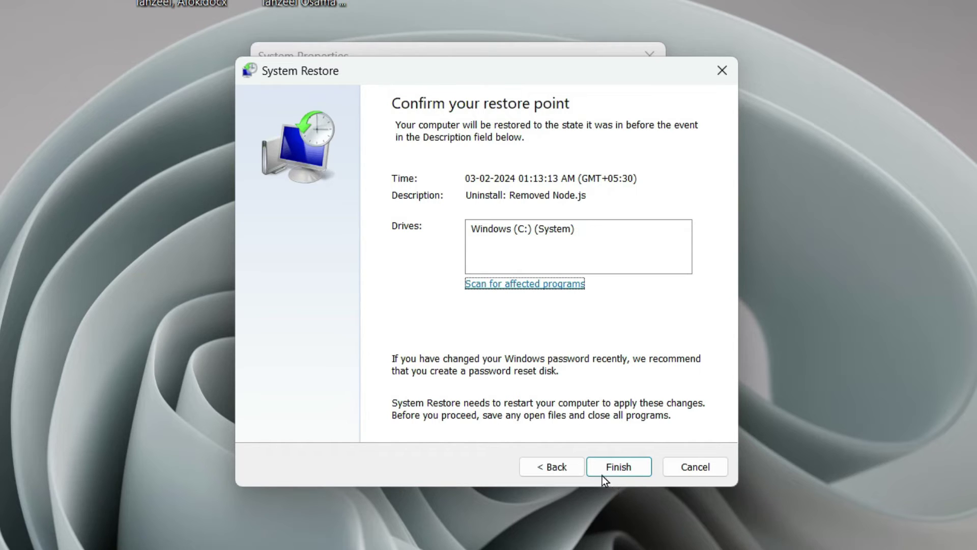
Leave the System Restore wizard without starting the restore and close System Properties
{"action": "left_click", "coordinate": [548, 466]}
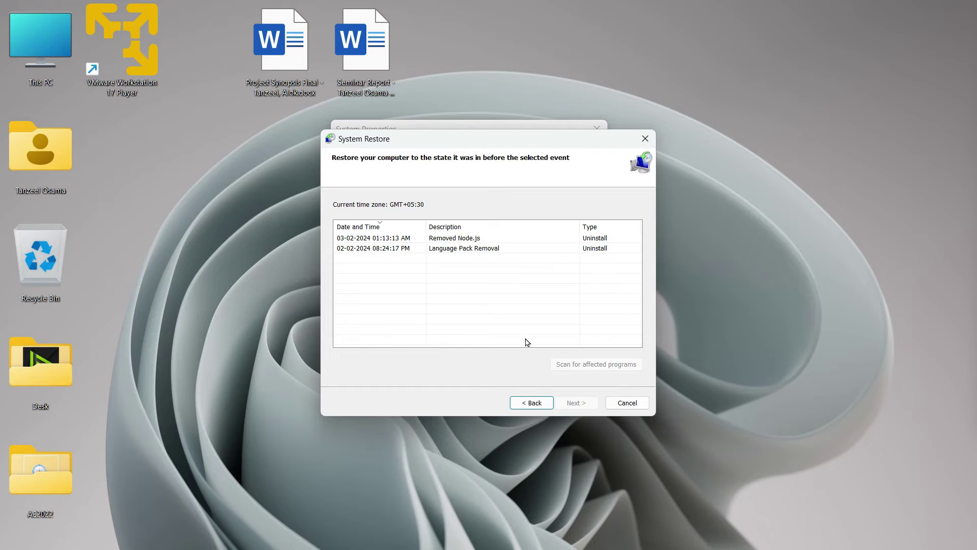
{"action": "left_click", "coordinate": [645, 138]}
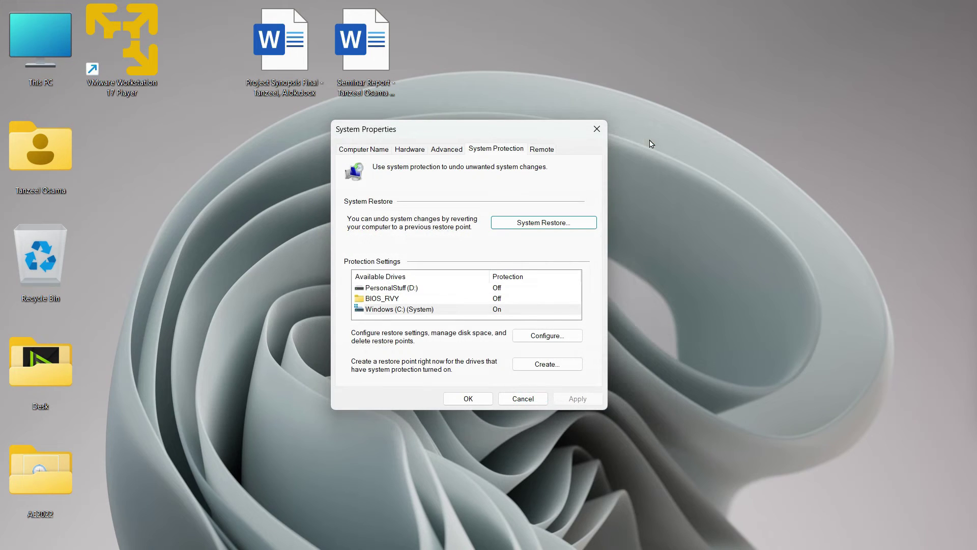
{"action": "left_click", "coordinate": [597, 129]}
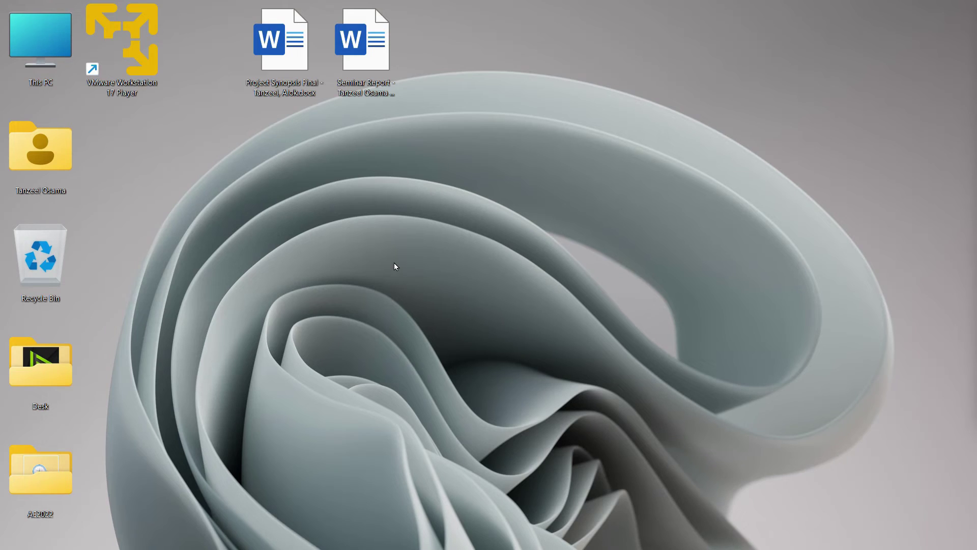
Open the Recovery page of the System section in Windows Settings
{"action": "mouse_move", "coordinate": [301, 532]}
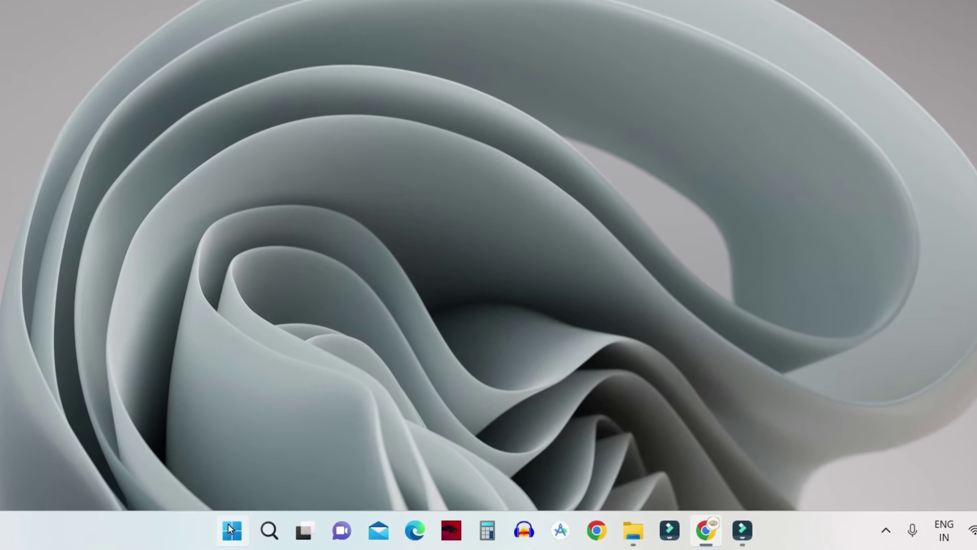
{"action": "right_click", "coordinate": [229, 525]}
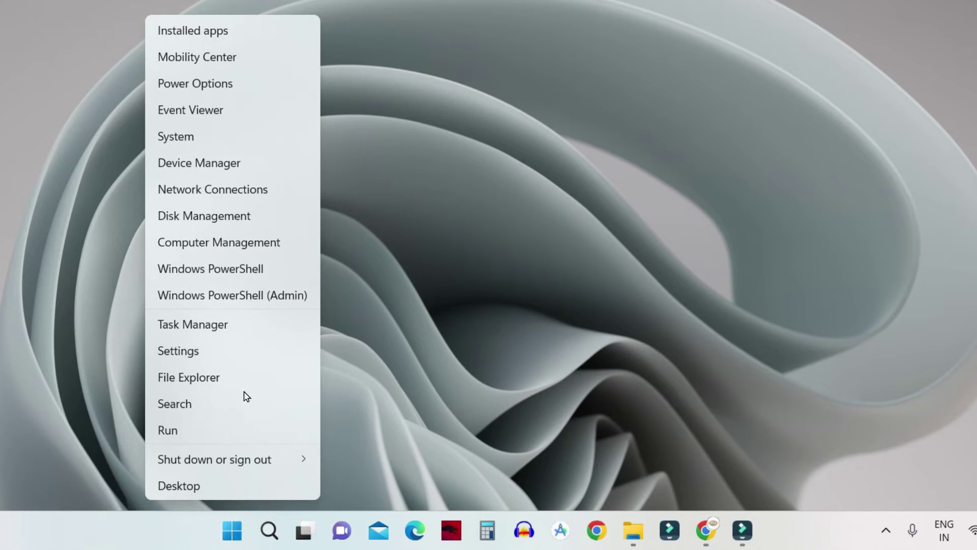
{"action": "left_click", "coordinate": [175, 352]}
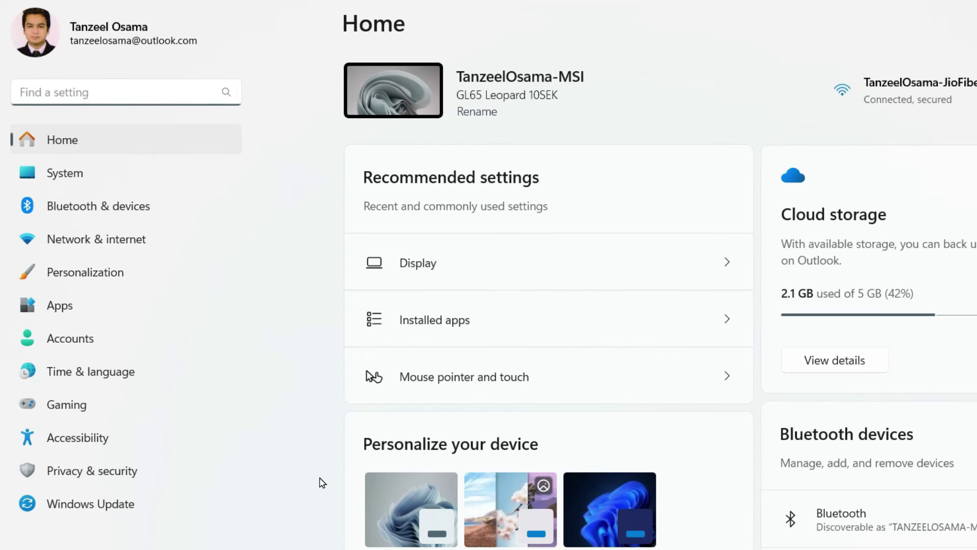
{"action": "left_click", "coordinate": [124, 179]}
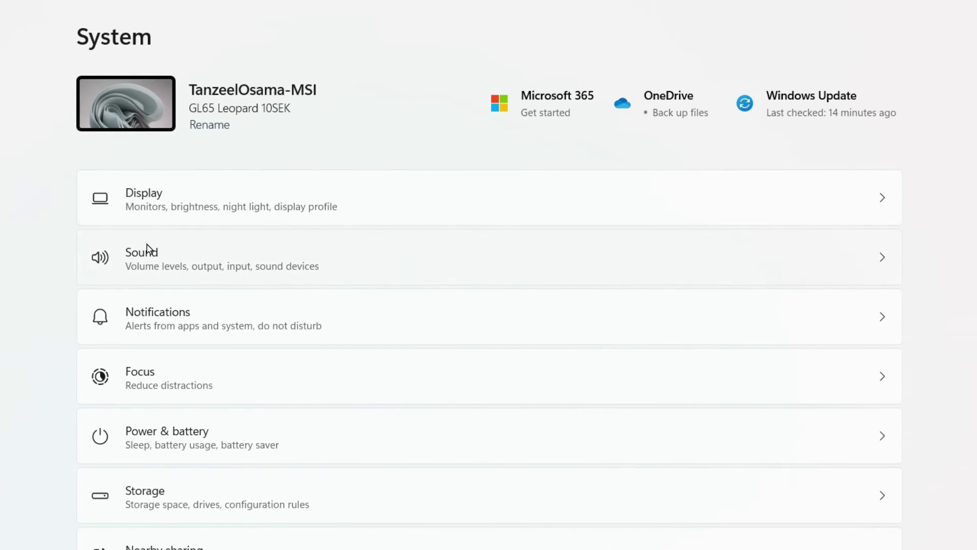
{"action": "scroll", "coordinate": [231, 333], "scroll_direction": "down", "scroll_amount": 3}
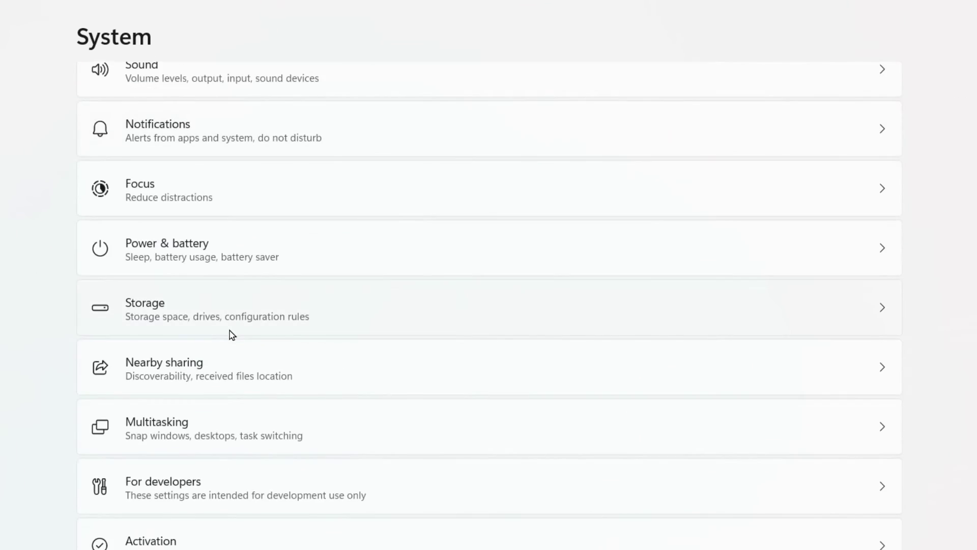
{"action": "scroll", "coordinate": [232, 335], "scroll_direction": "down", "scroll_amount": 5}
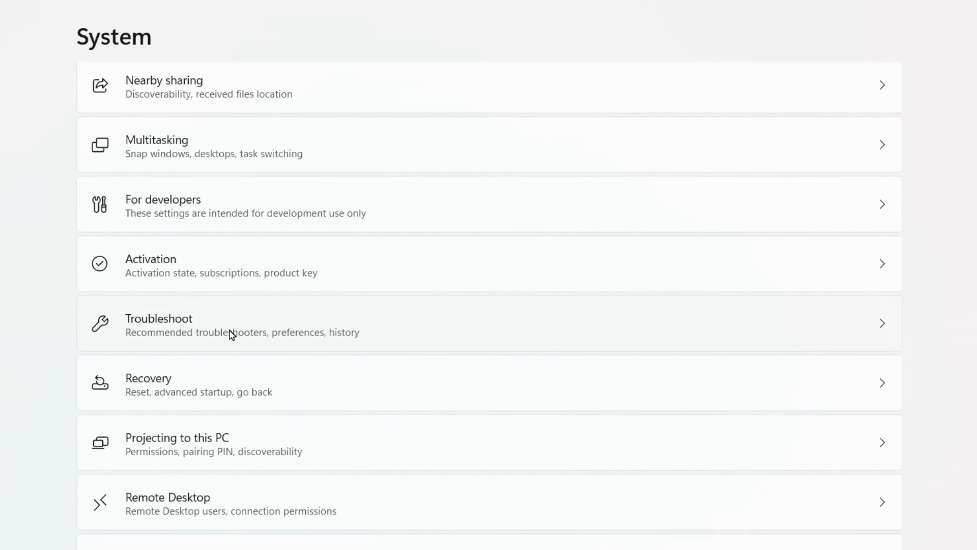
{"action": "left_click", "coordinate": [159, 394]}
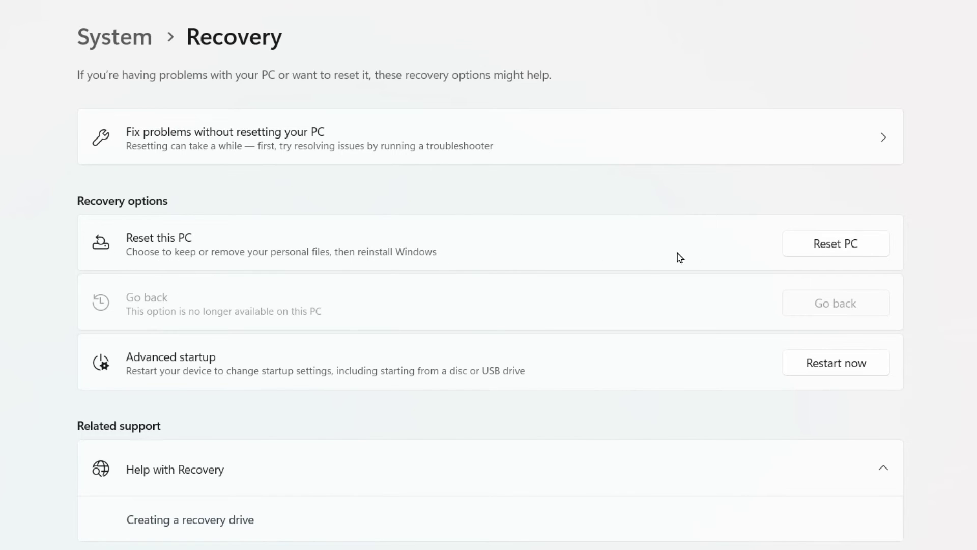
Begin resetting this PC, choosing Remove everything and Cloud download as the way to reinstall Windows
{"action": "left_click", "coordinate": [864, 249]}
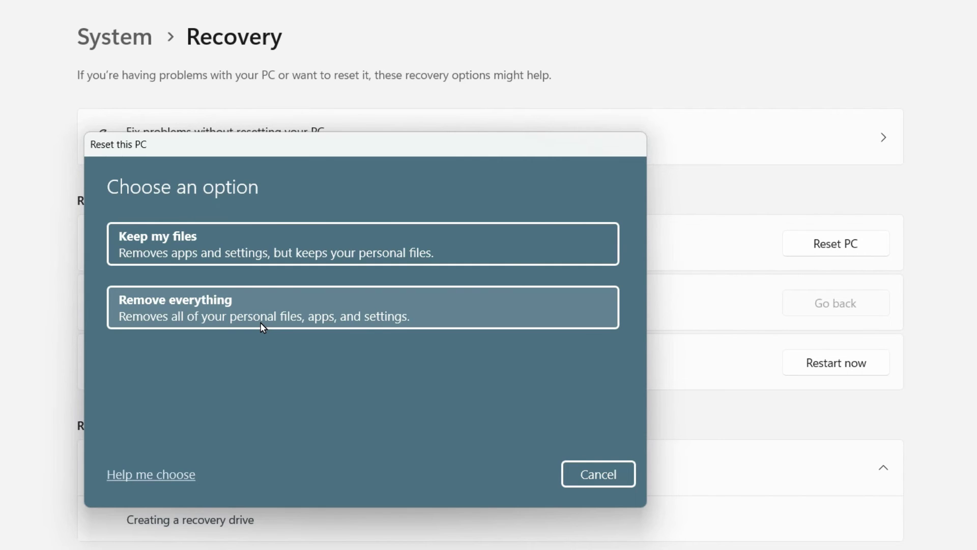
{"action": "left_click", "coordinate": [155, 312]}
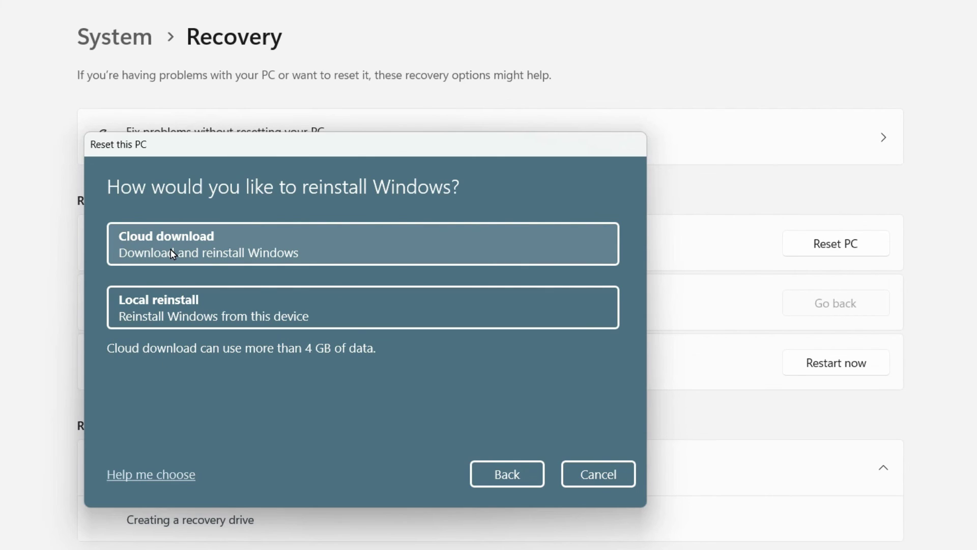
{"action": "left_click", "coordinate": [200, 224]}
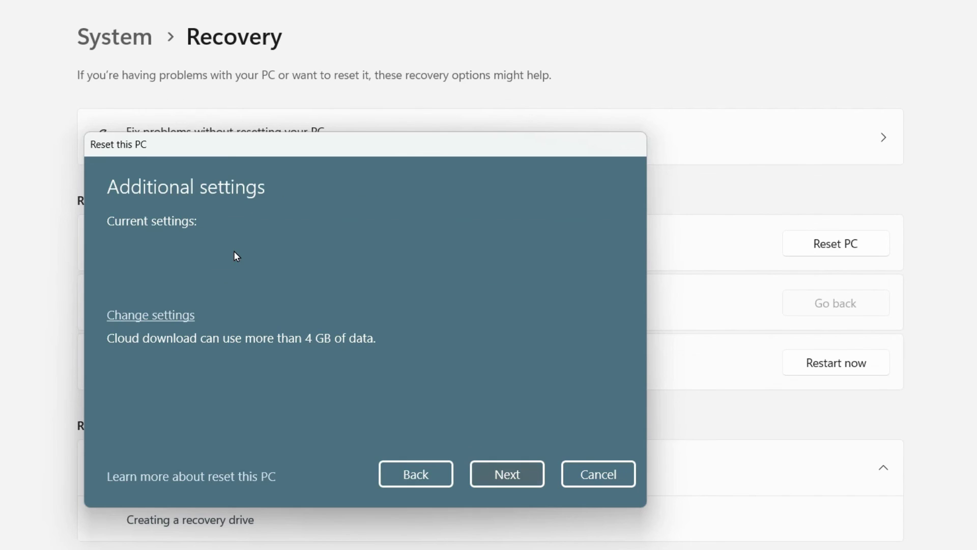